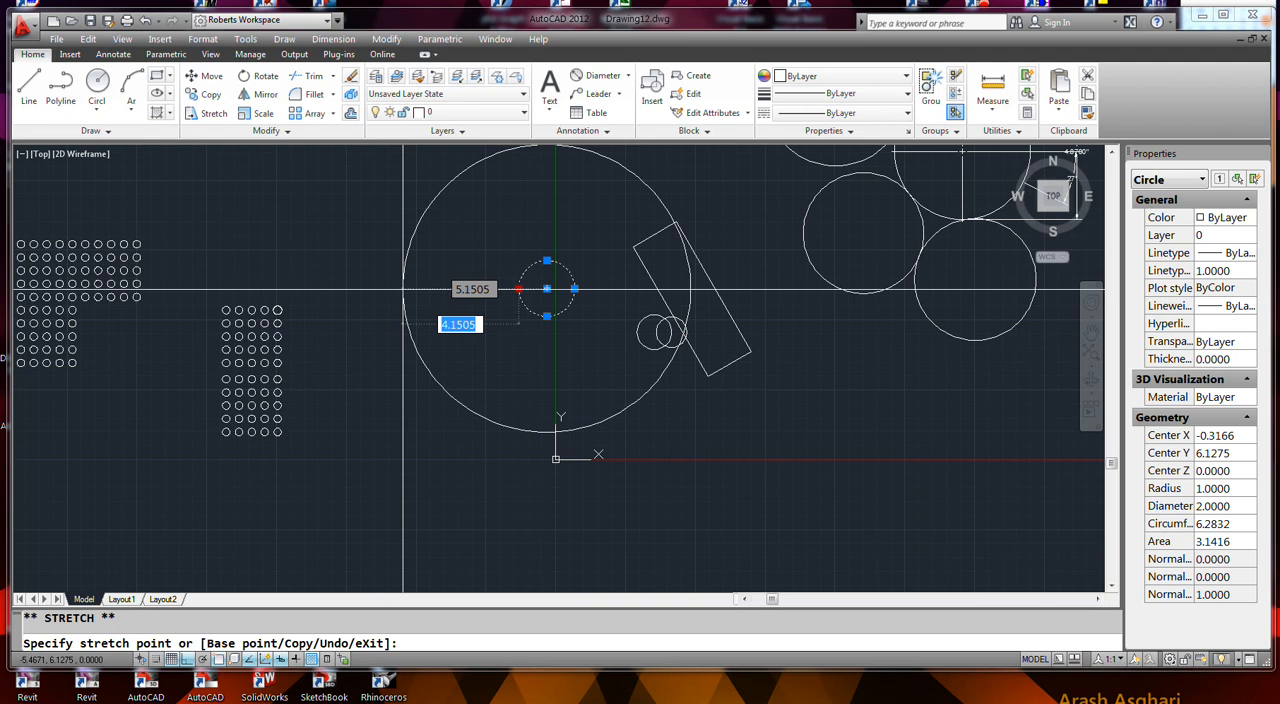
- Stretch the selected circle outward from its left quadrant point to increase its radius by 5 units
key("Tab")
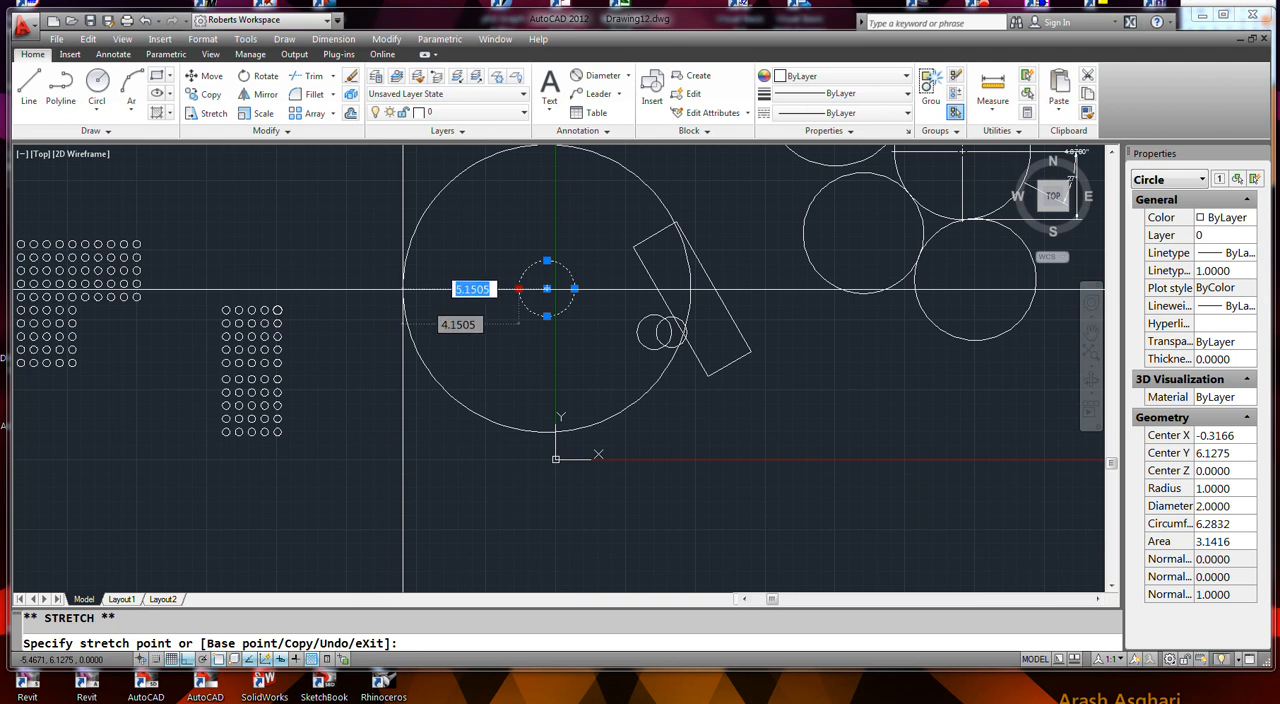
key("Tab")
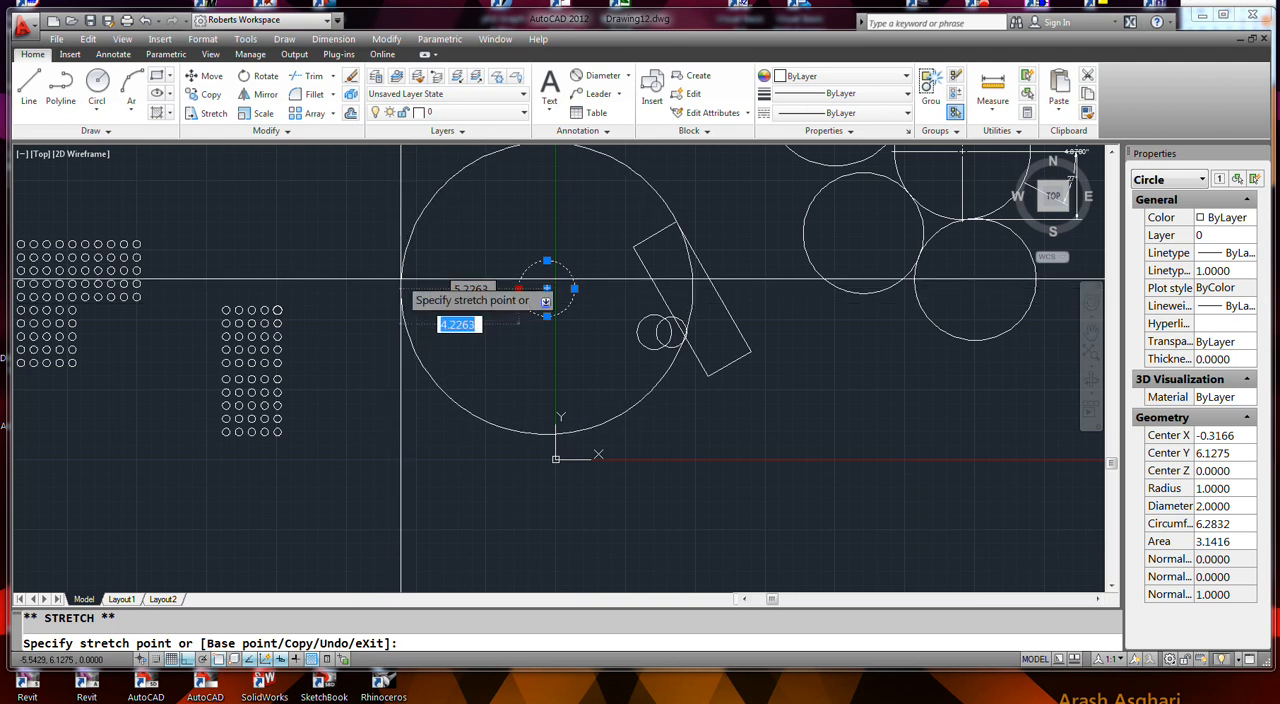
type("5")
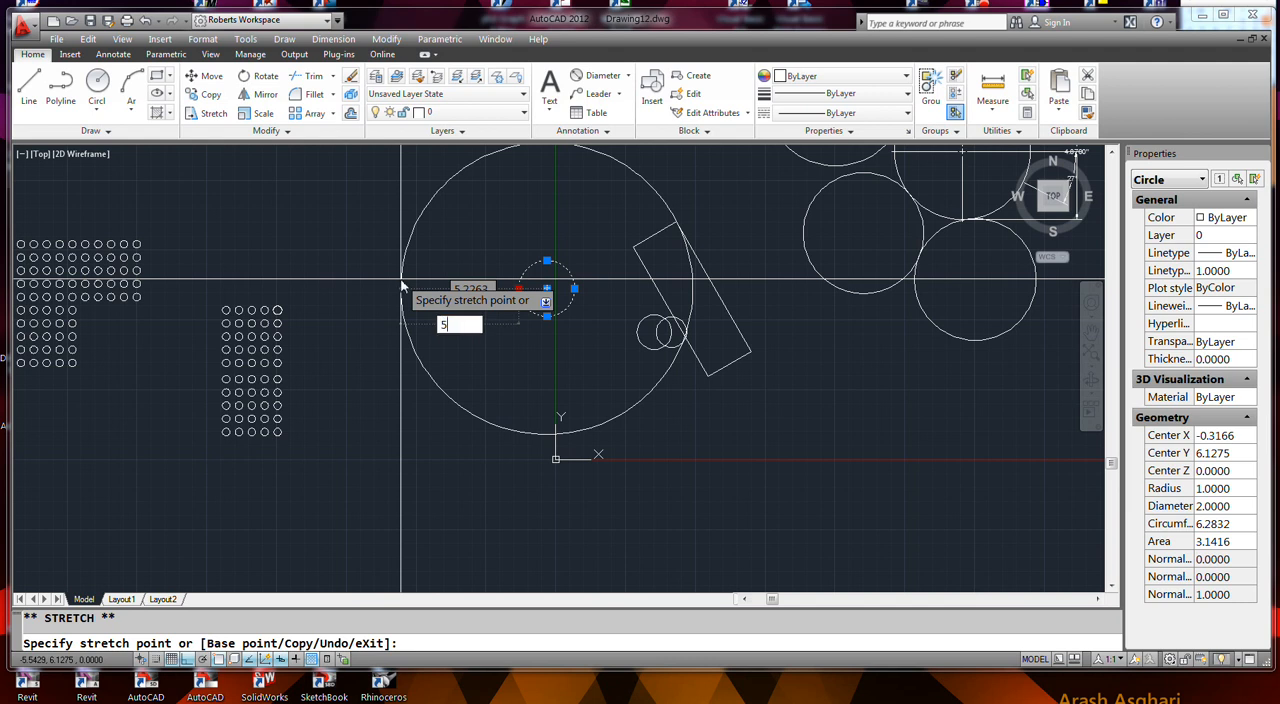
key("Return")
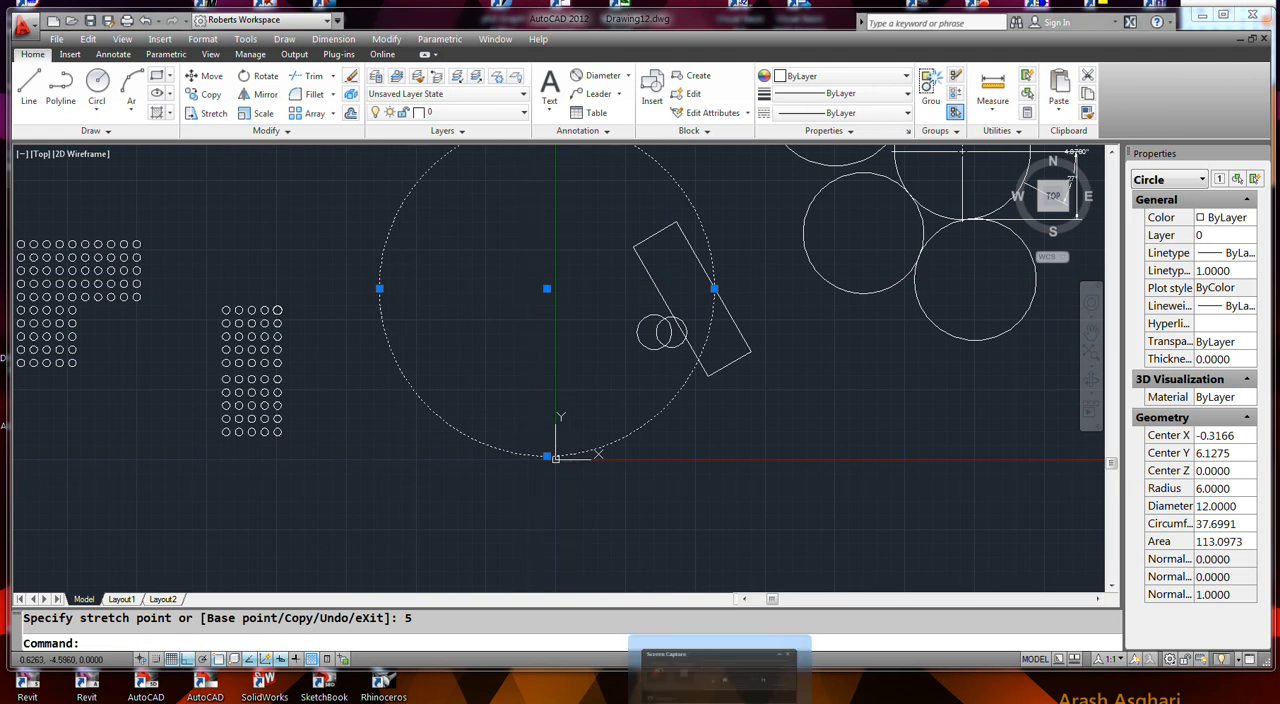
- Turn Ortho off and draw a slanted line about 6.91 units long at about 40° below and right of the large circle
double_click(735, 500)
left_click(27, 82)
left_click(705, 517)
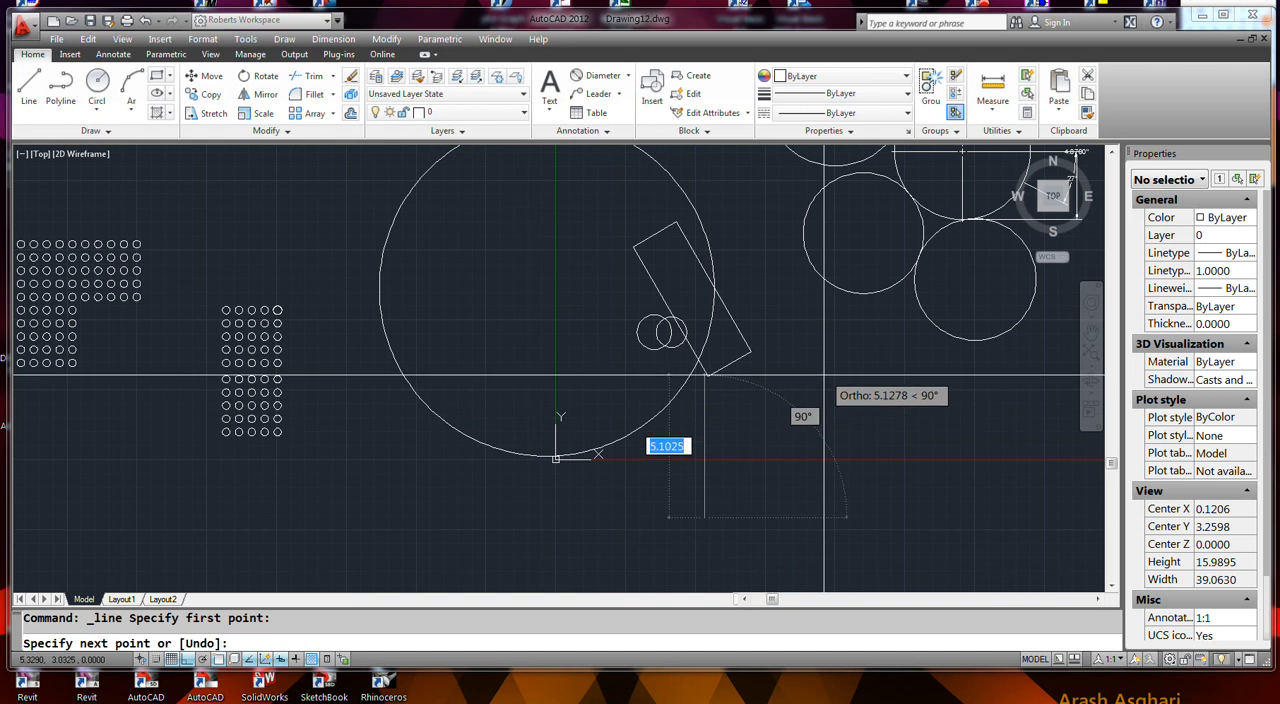
left_click(187, 660)
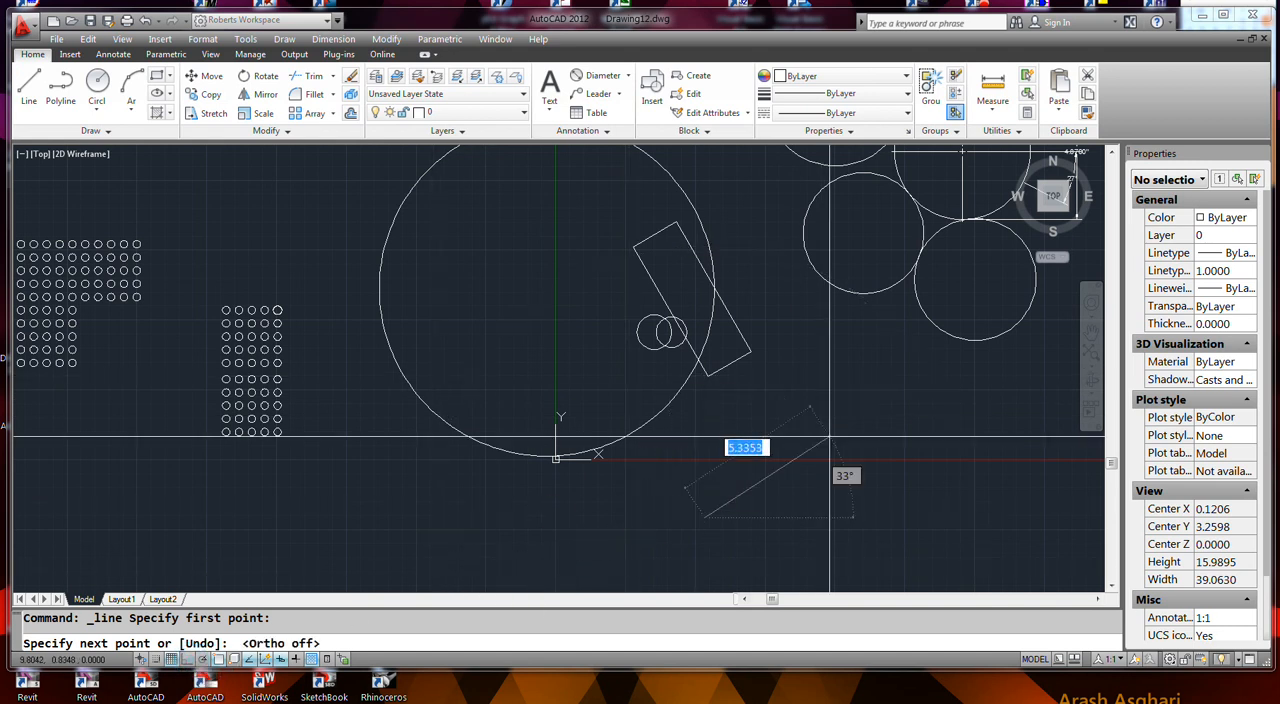
left_click(852, 394)
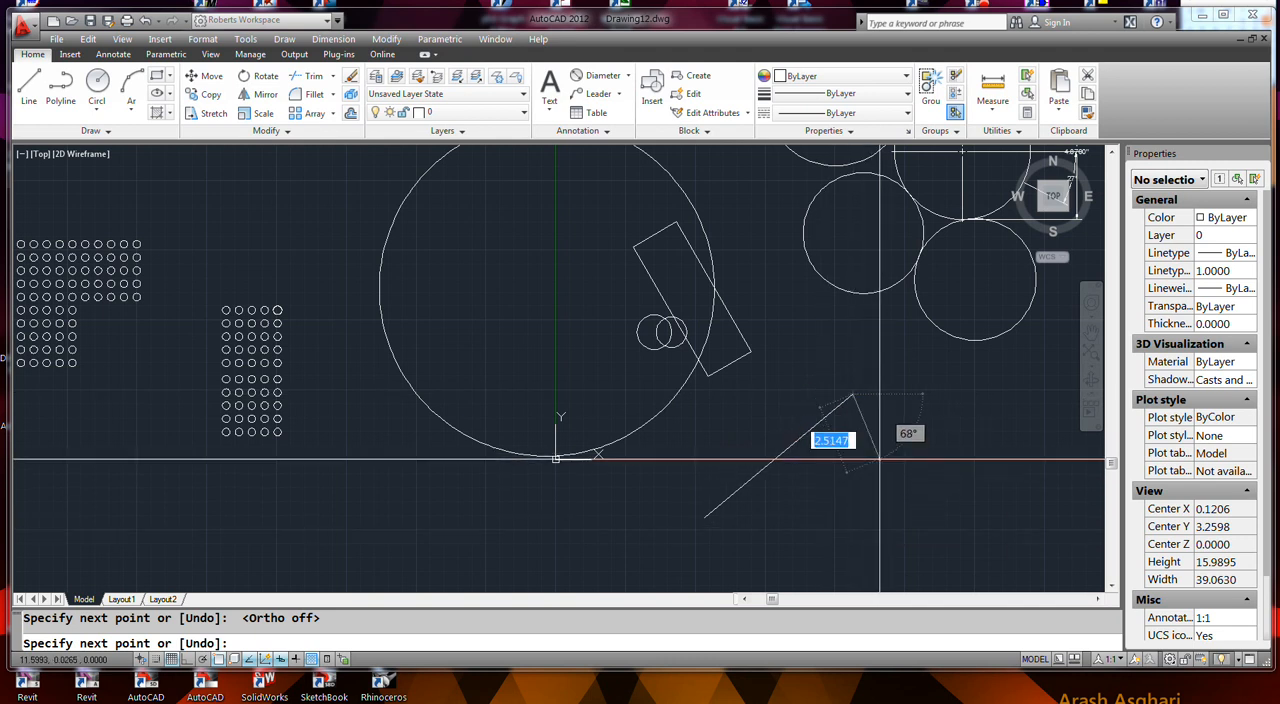
key("Return")
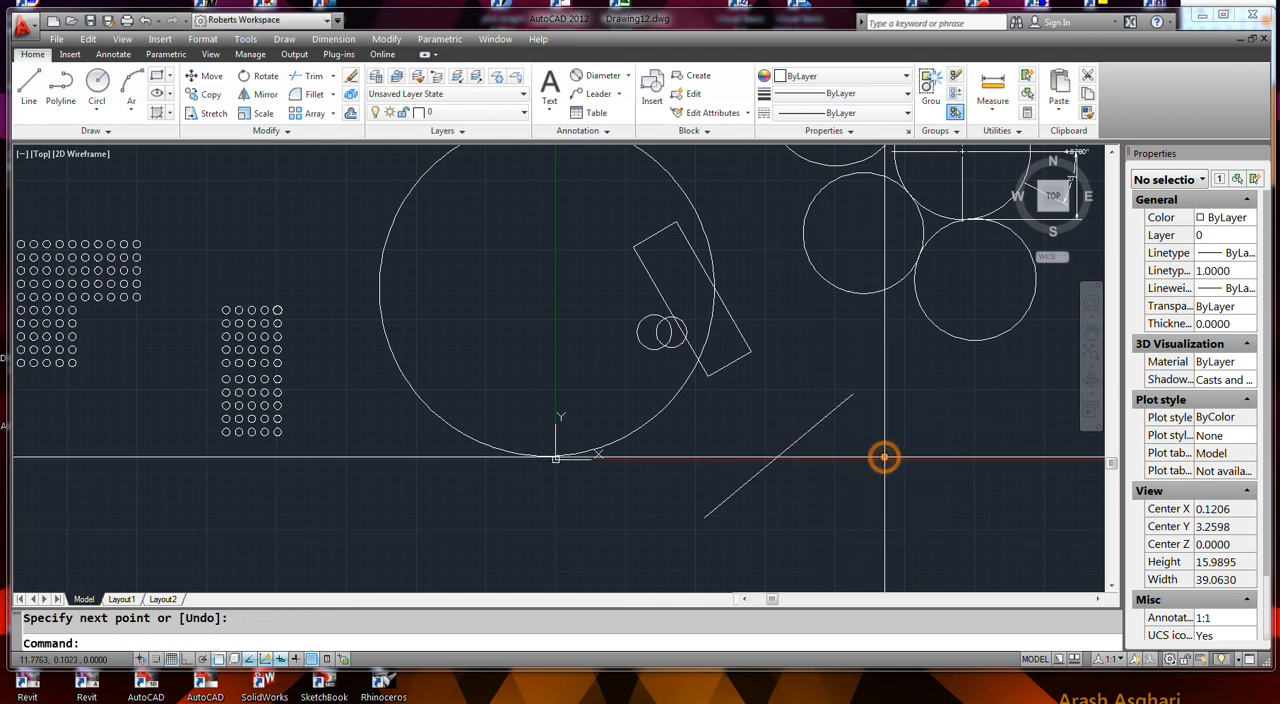
- Lengthen the slanted line by 2 units from its upper endpoint, keeping its direction
left_click(845, 400)
mouse_move(852, 395)
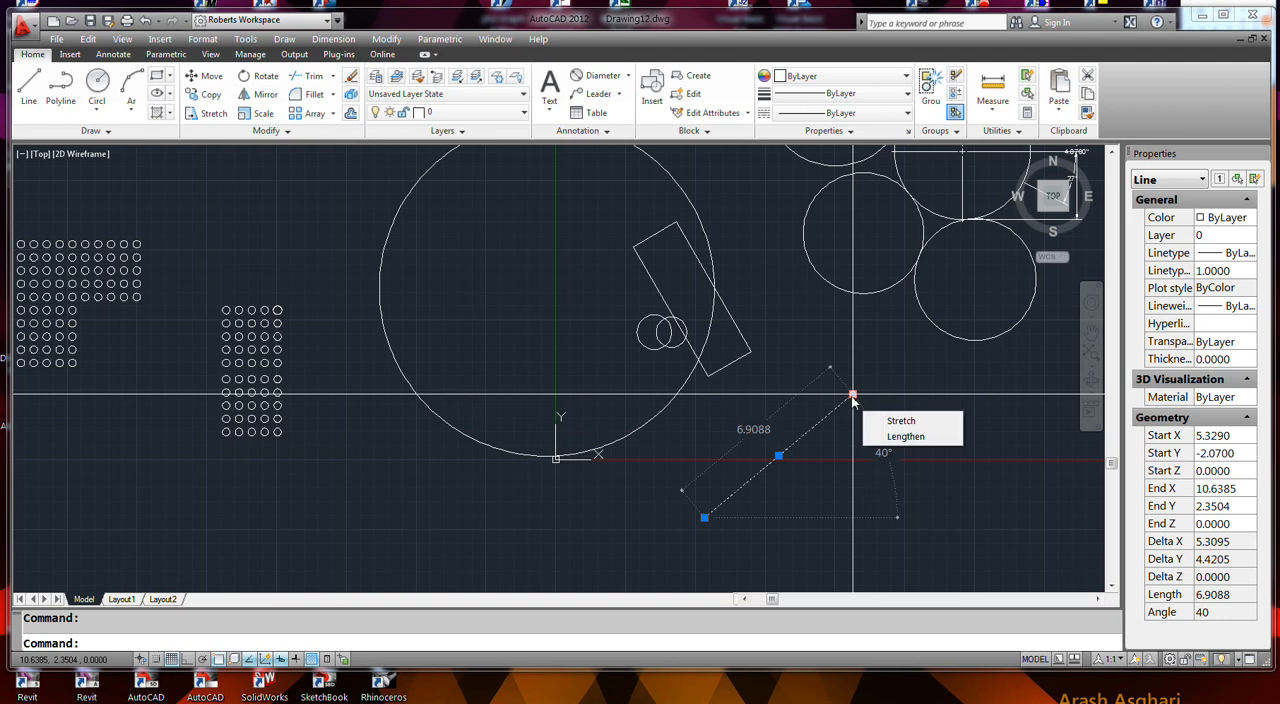
left_click(852, 395)
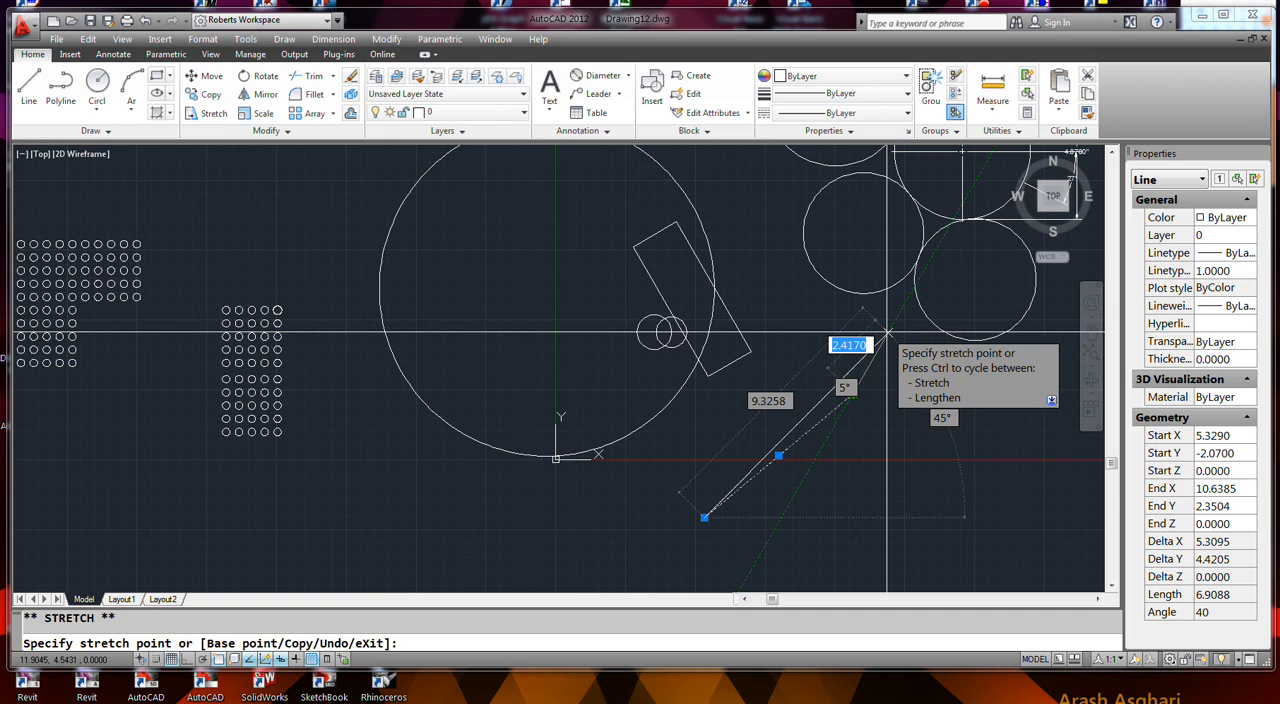
key("Tab")
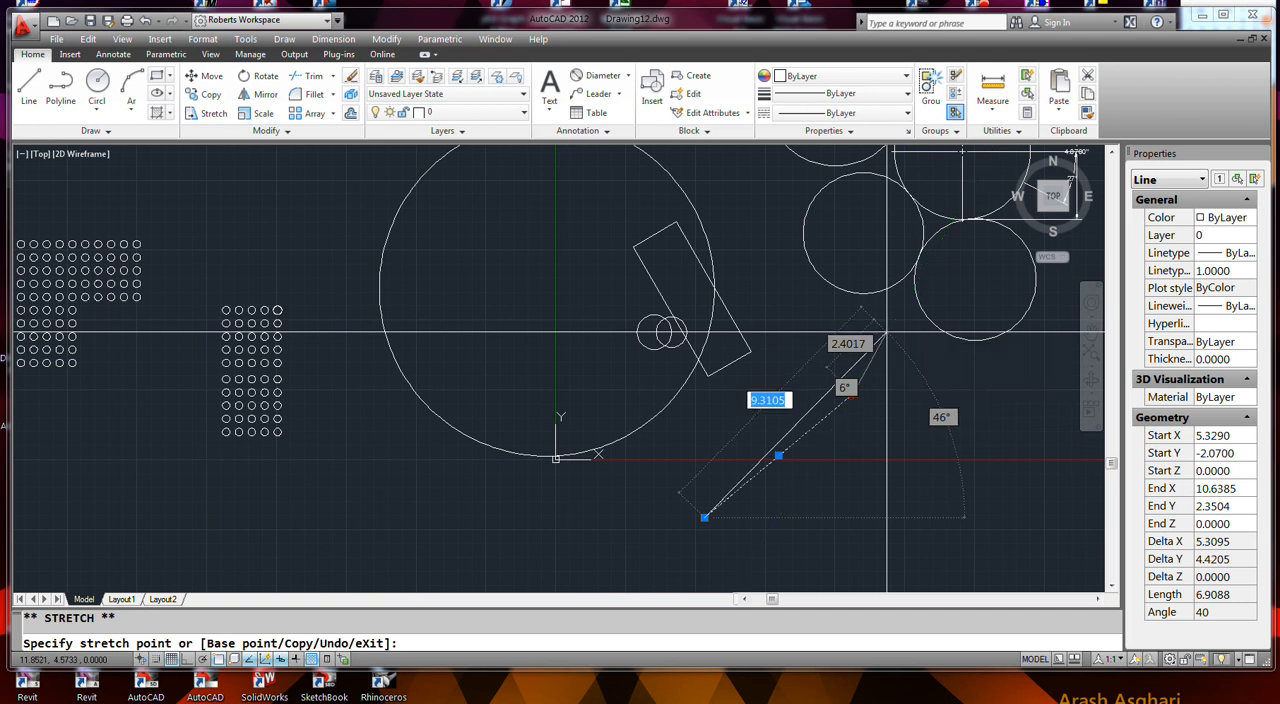
key("Tab")
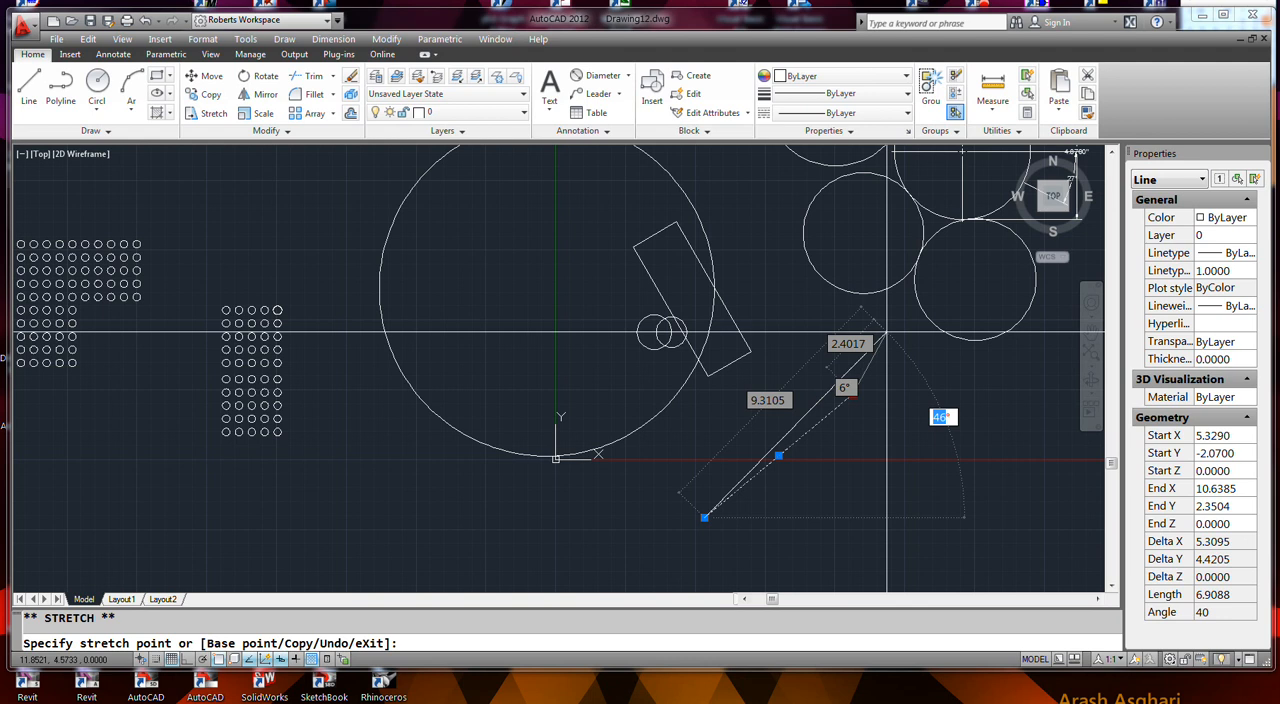
key("Tab")
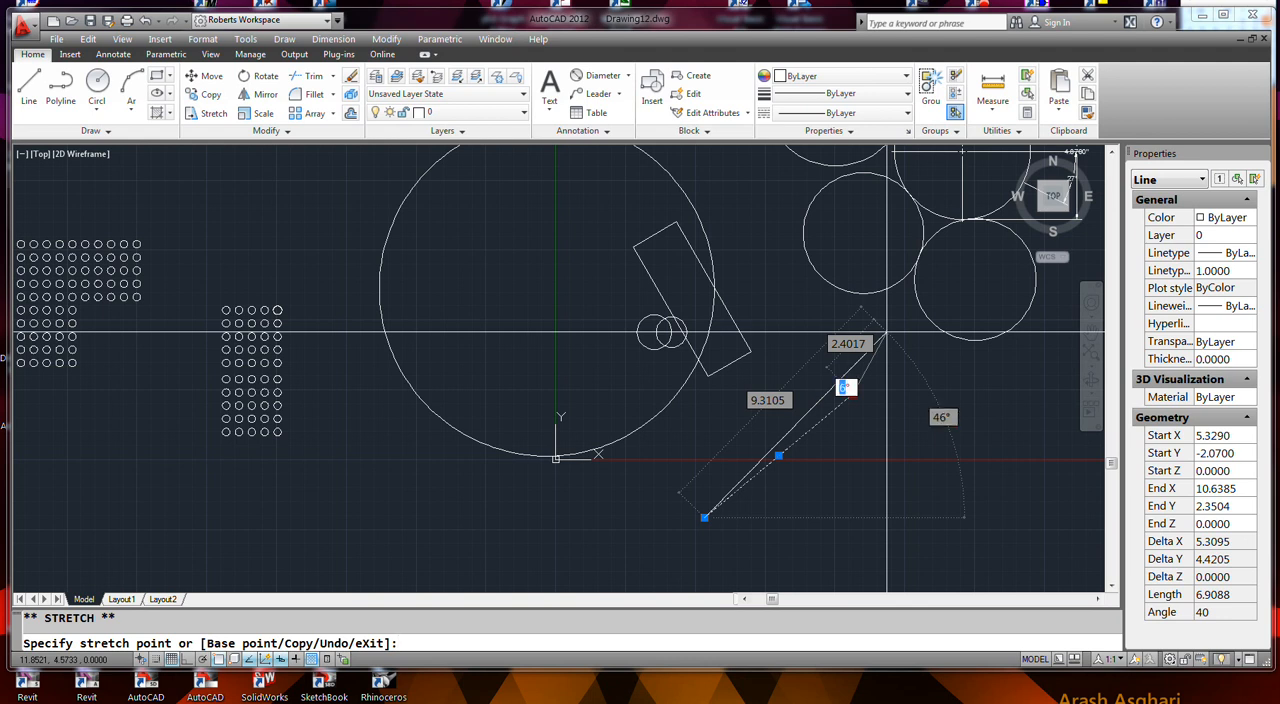
key("Tab")
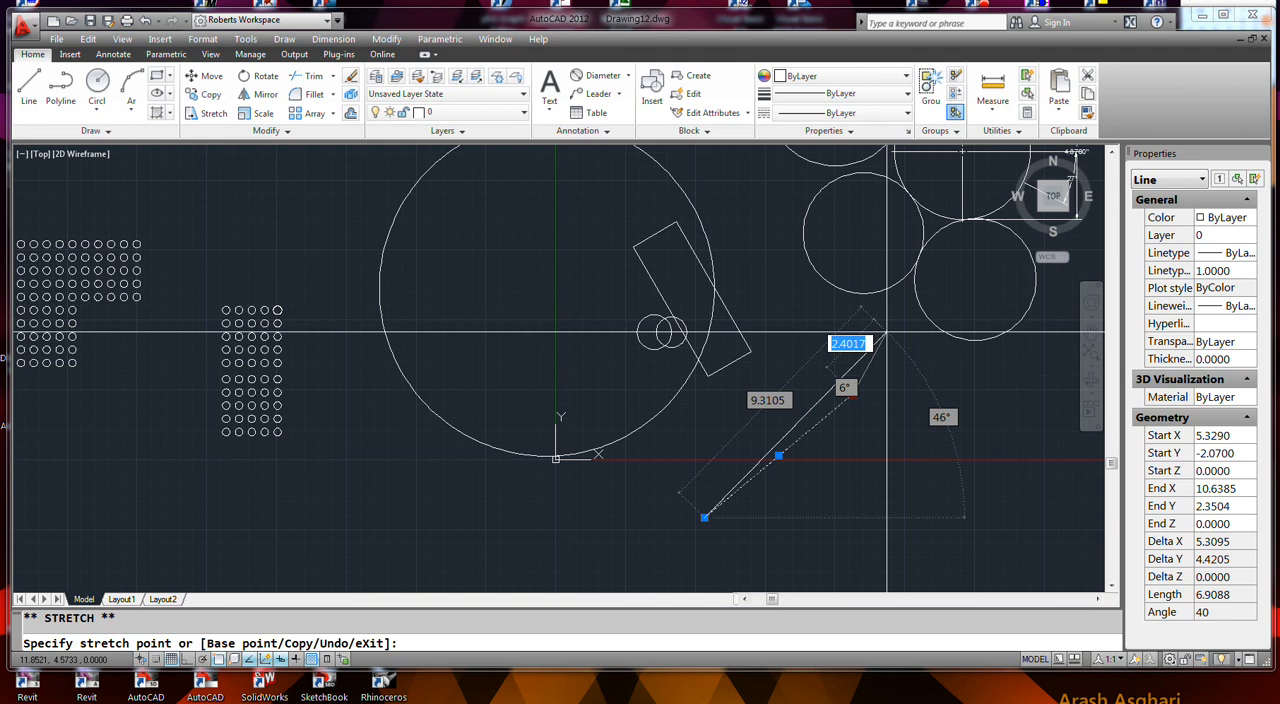
type("2")
key("Return")
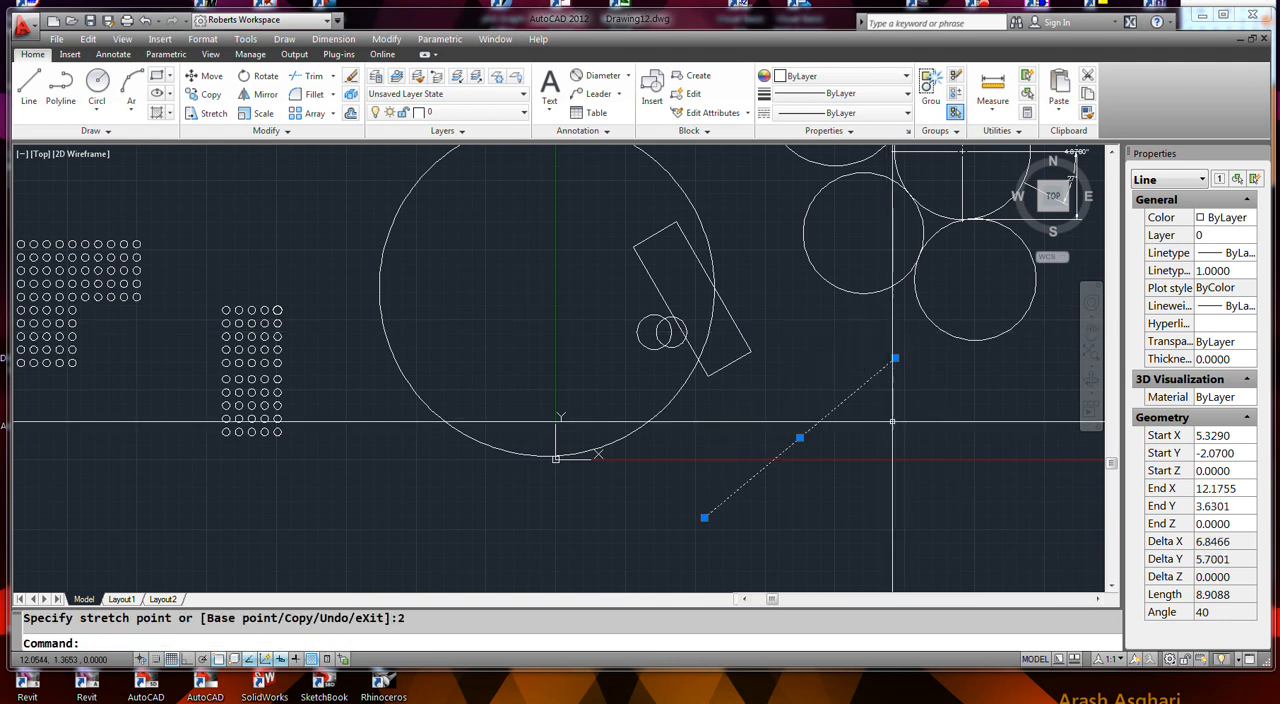
- Stretch the slanted line's upper endpoint to set its total length to 3 units
left_click(895, 358)
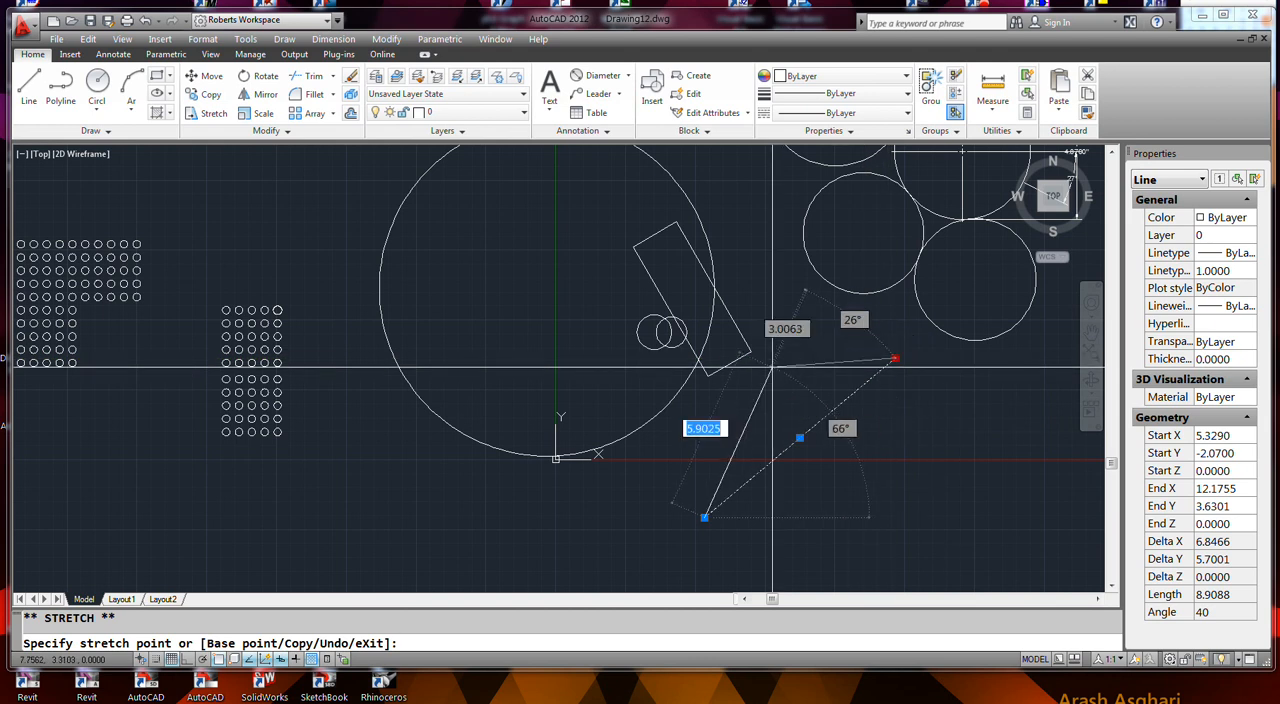
type("3")
key("Return")
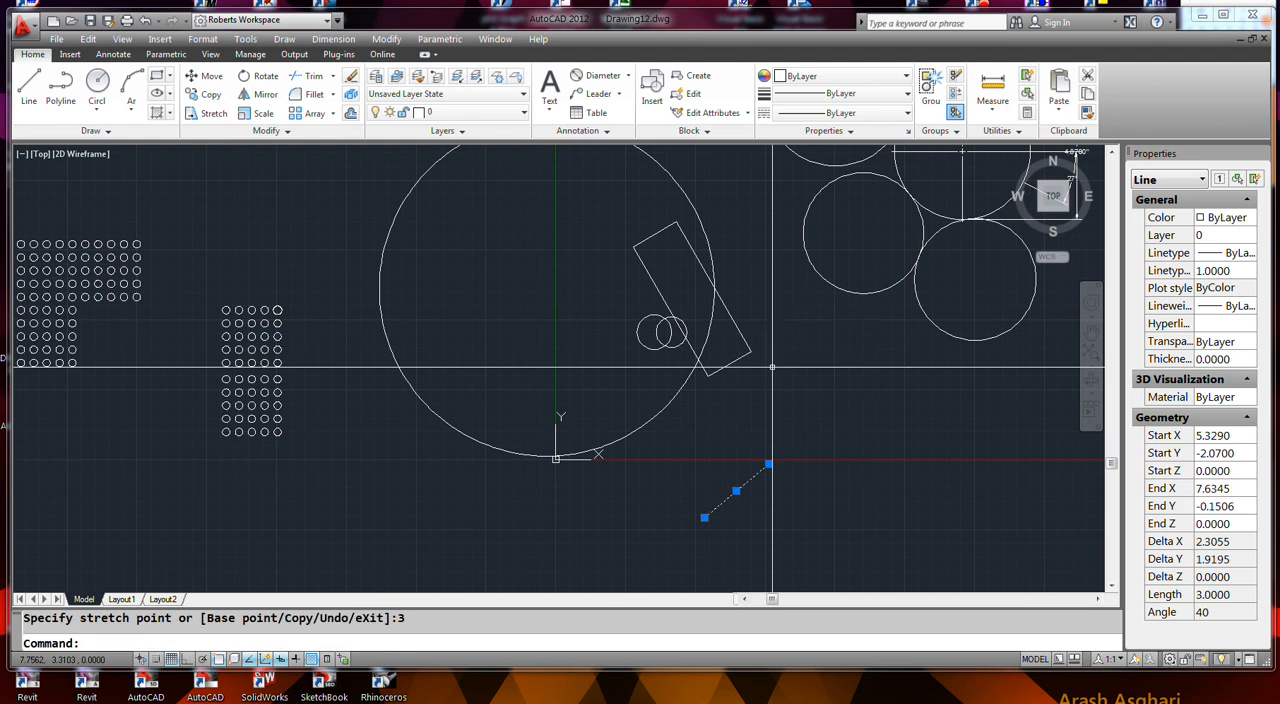
- Stretch the line's upper endpoint to set its absolute angle to 45°
left_click(768, 464)
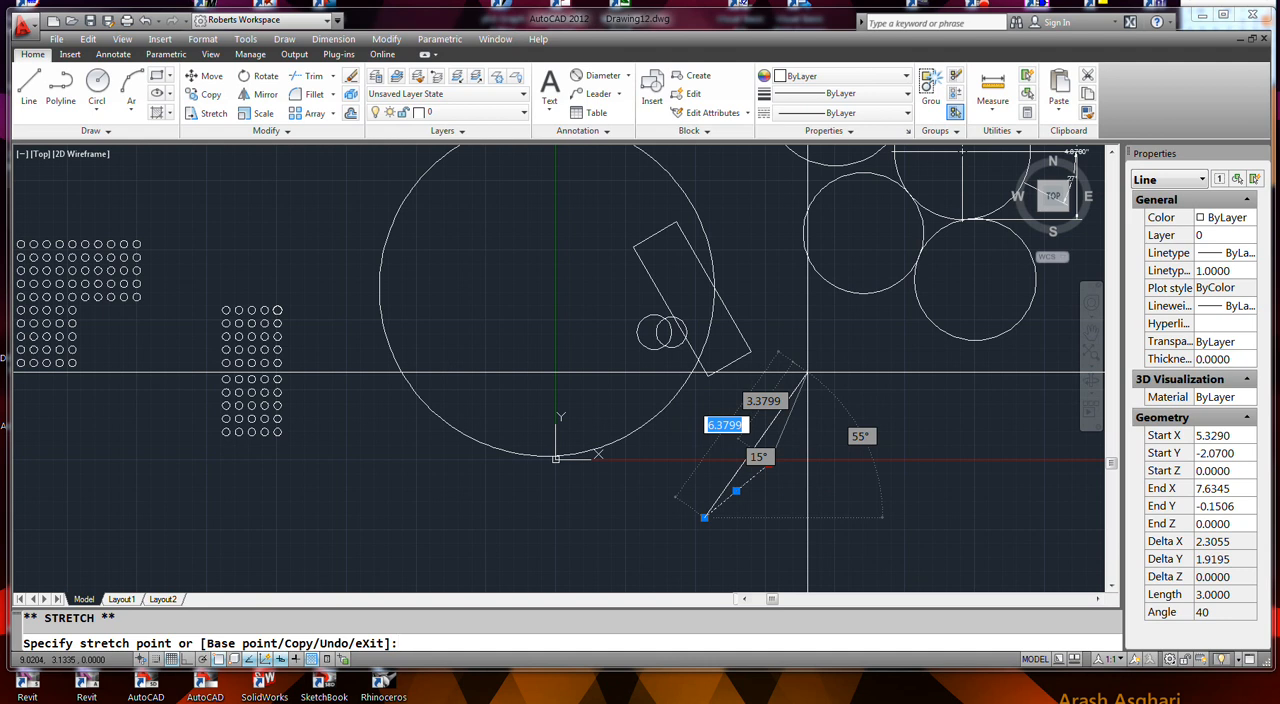
key("Tab")
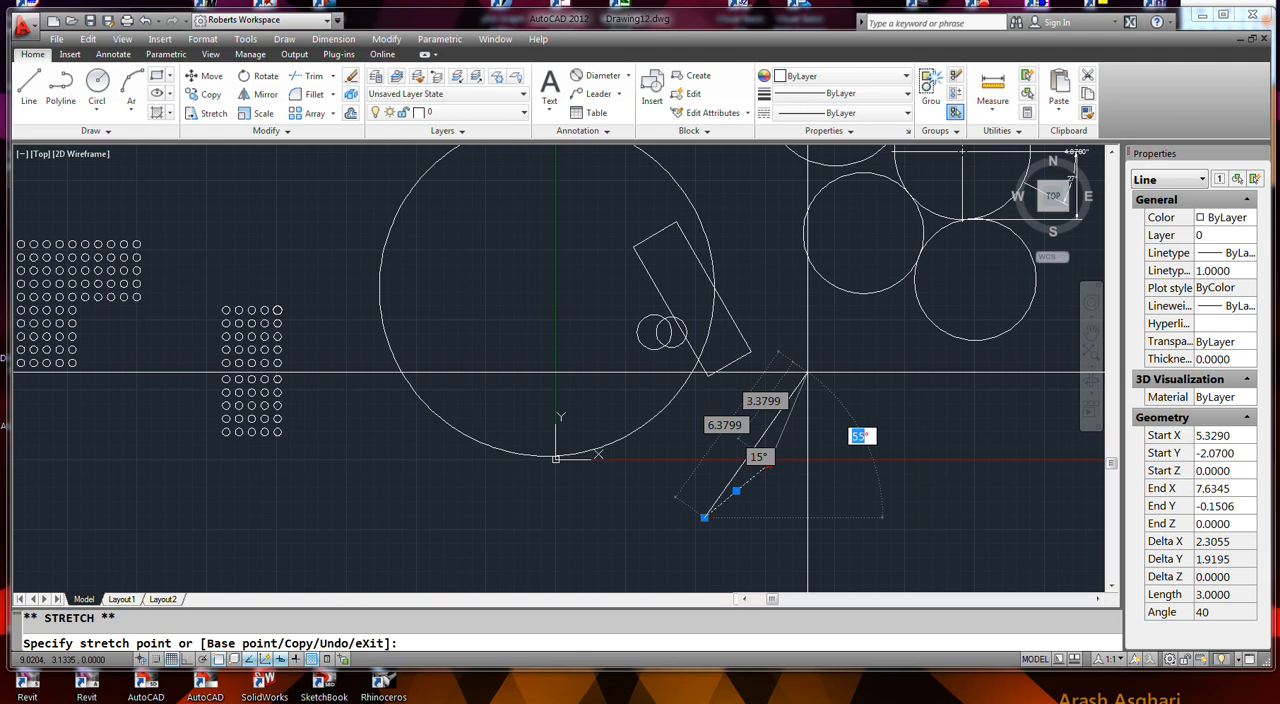
key("Tab")
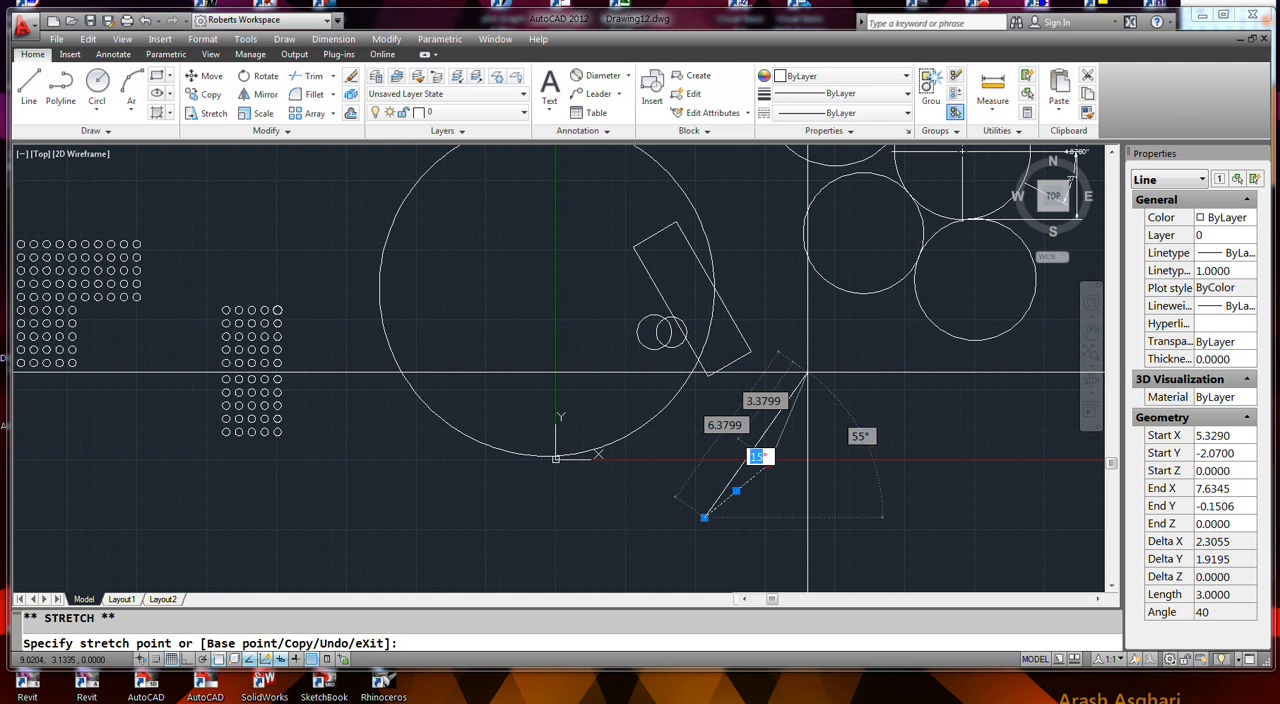
key("Tab")
key("Tab")
key("Tab")
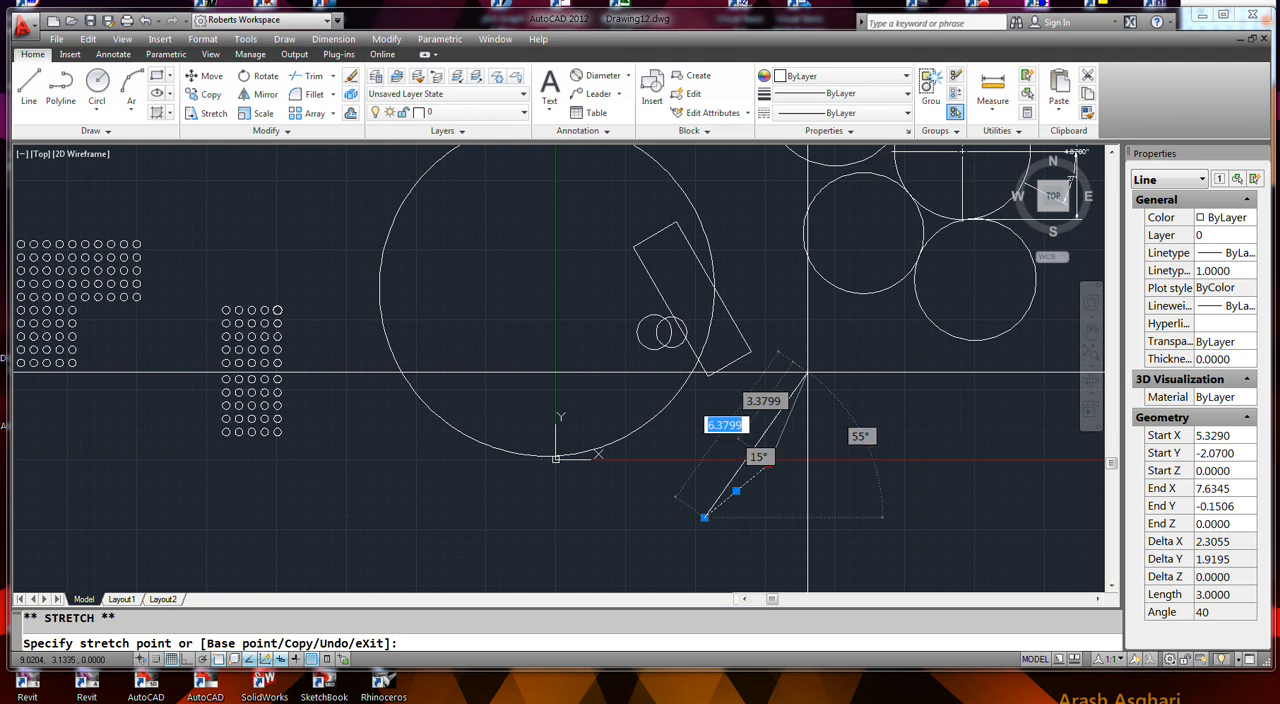
type("45")
key("Return")
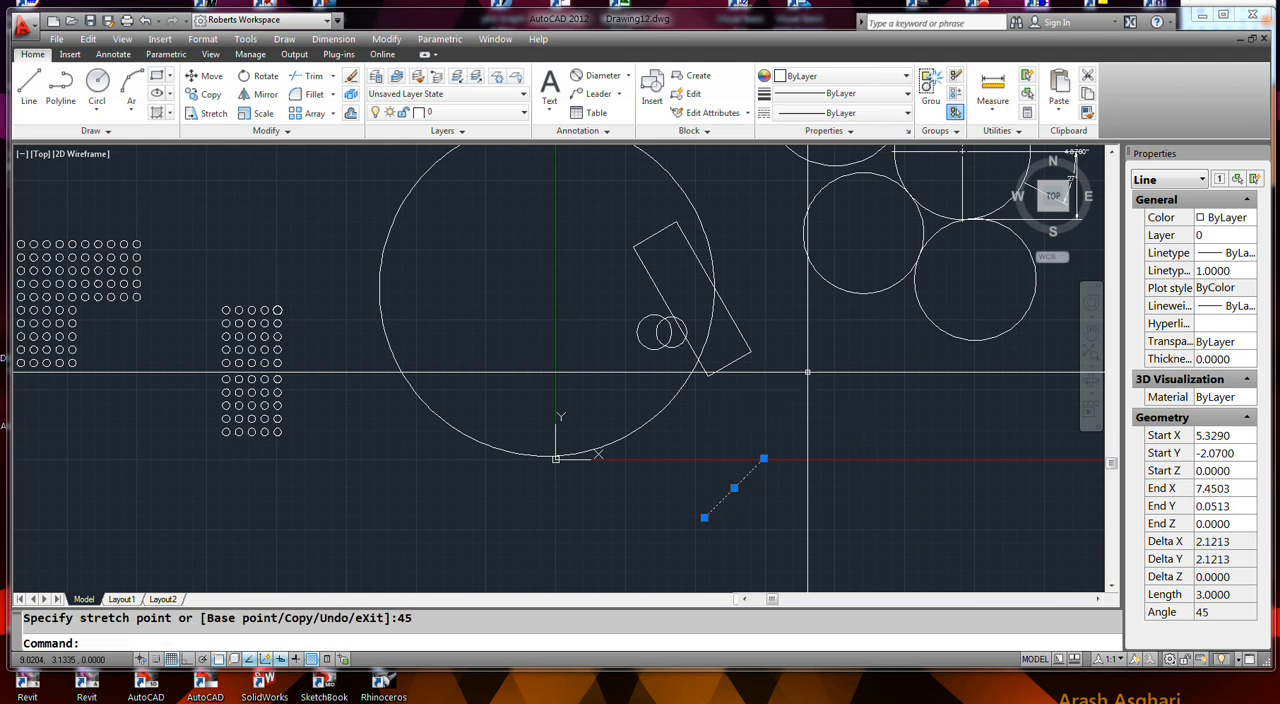
- Stretch the line's upper endpoint to set its absolute angle to 30°
left_click(763, 459)
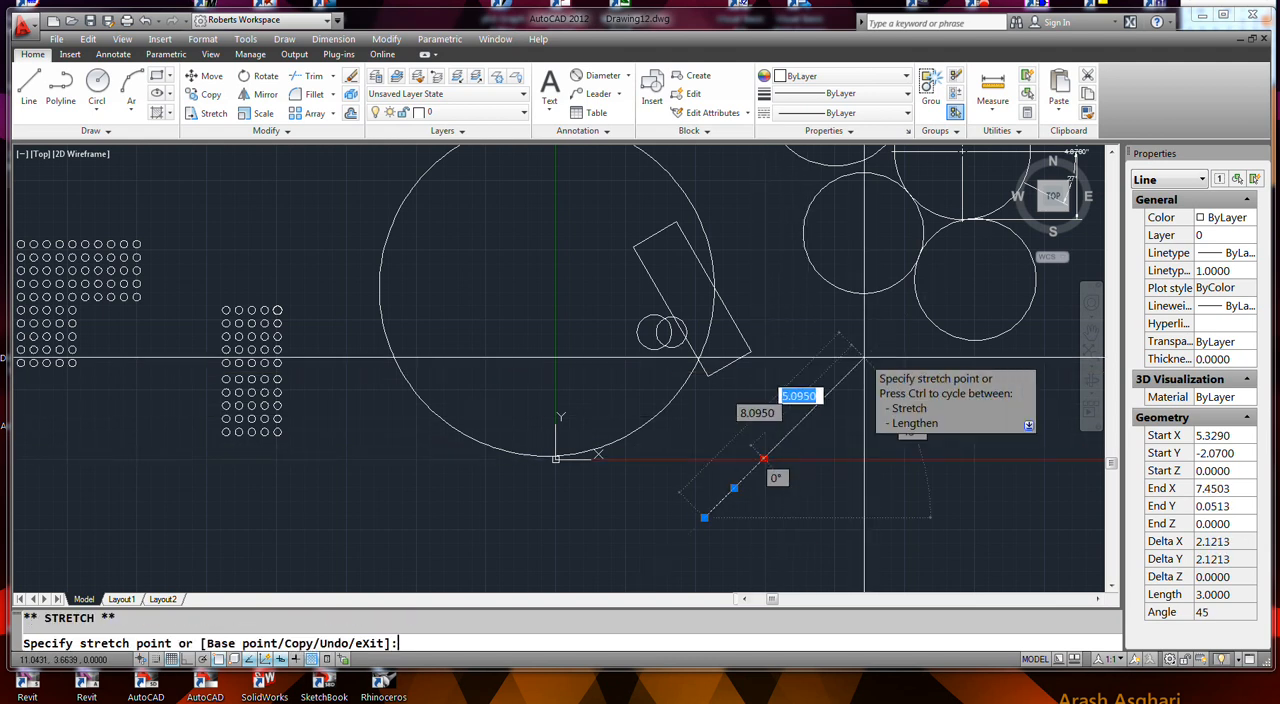
key("Tab")
key("Tab")
key("Tab")
key("Tab")
type("30")
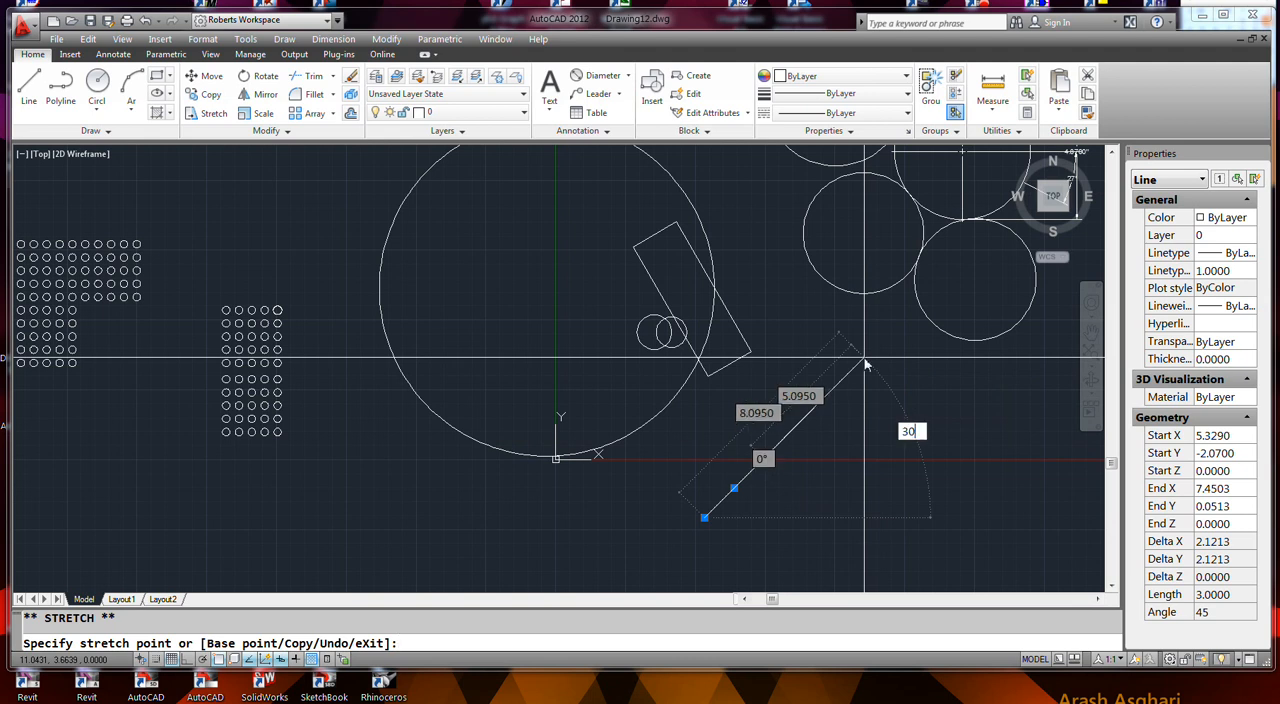
key("Return")
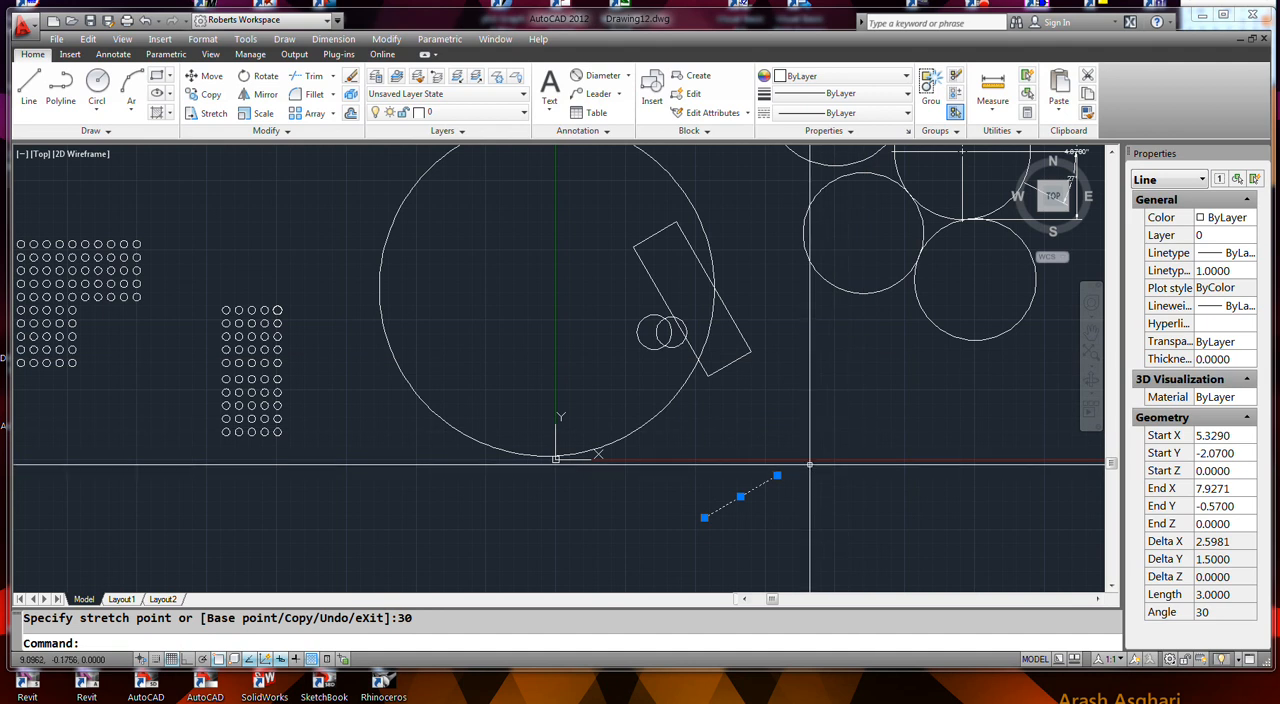
- Stretch the line's upper endpoint using the relative angle value to turn it by a further 30°
left_click(777, 476)
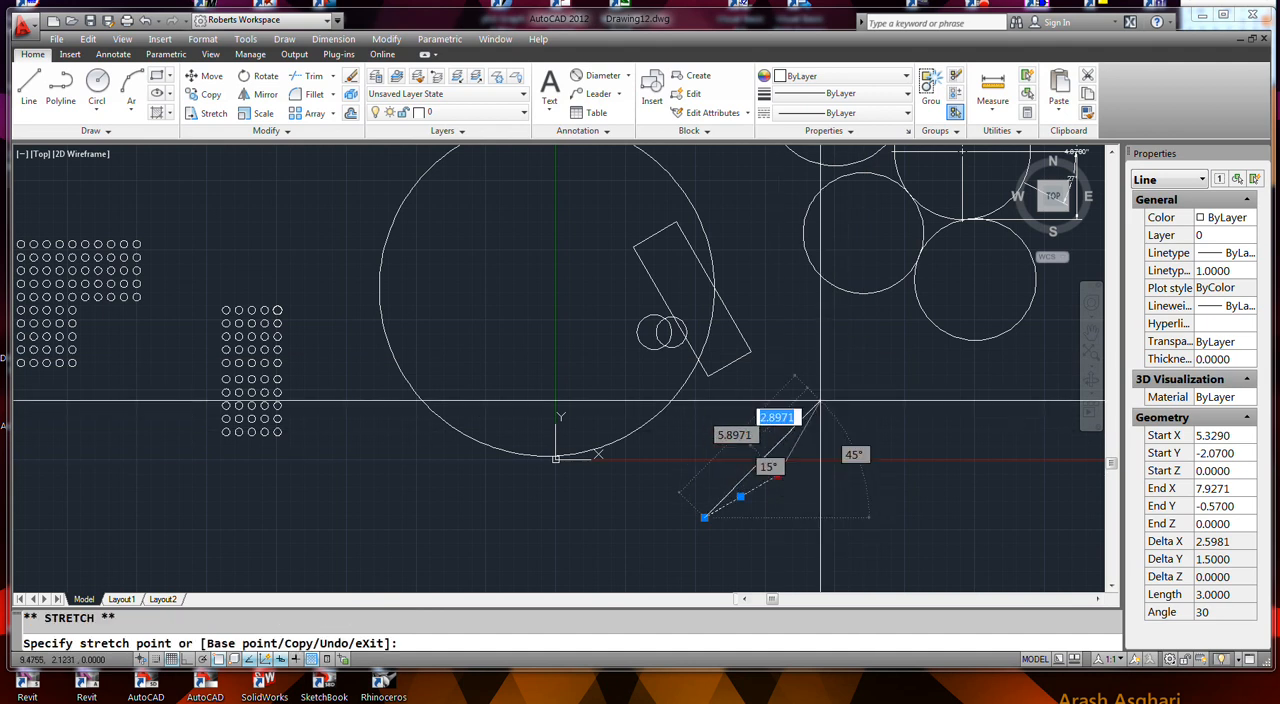
key("Tab")
key("Tab")
key("Tab")
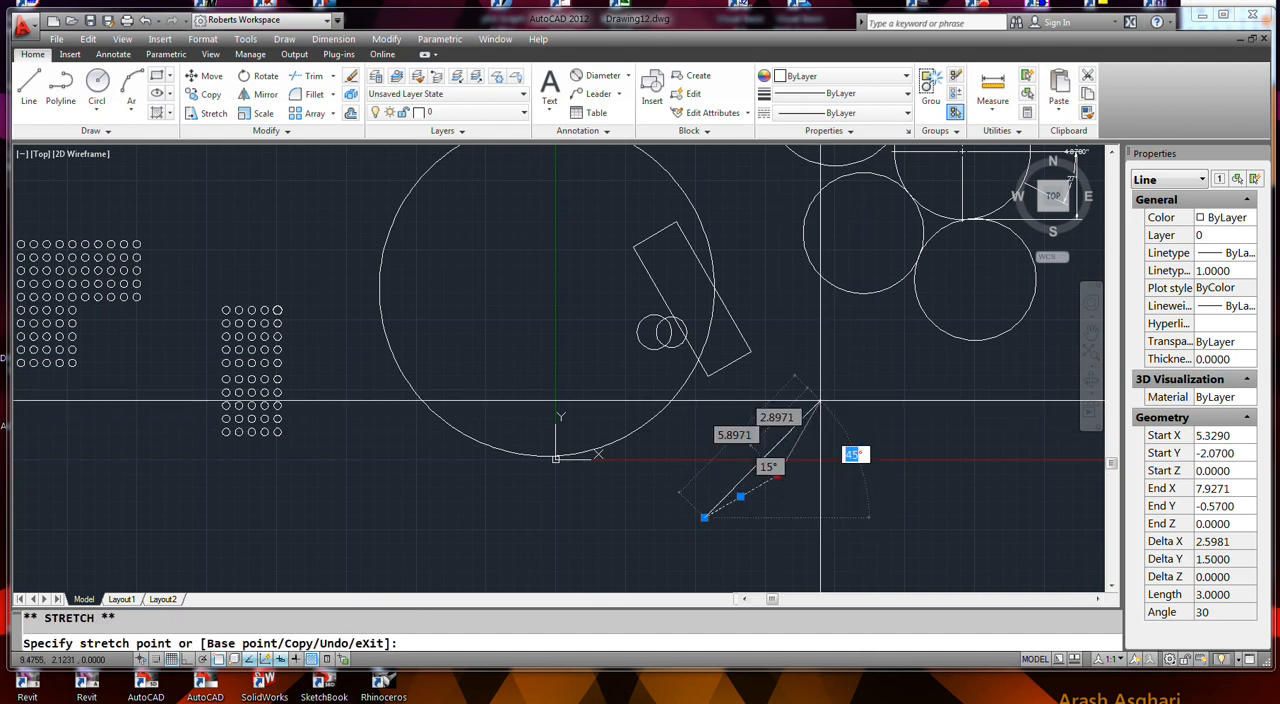
type("30")
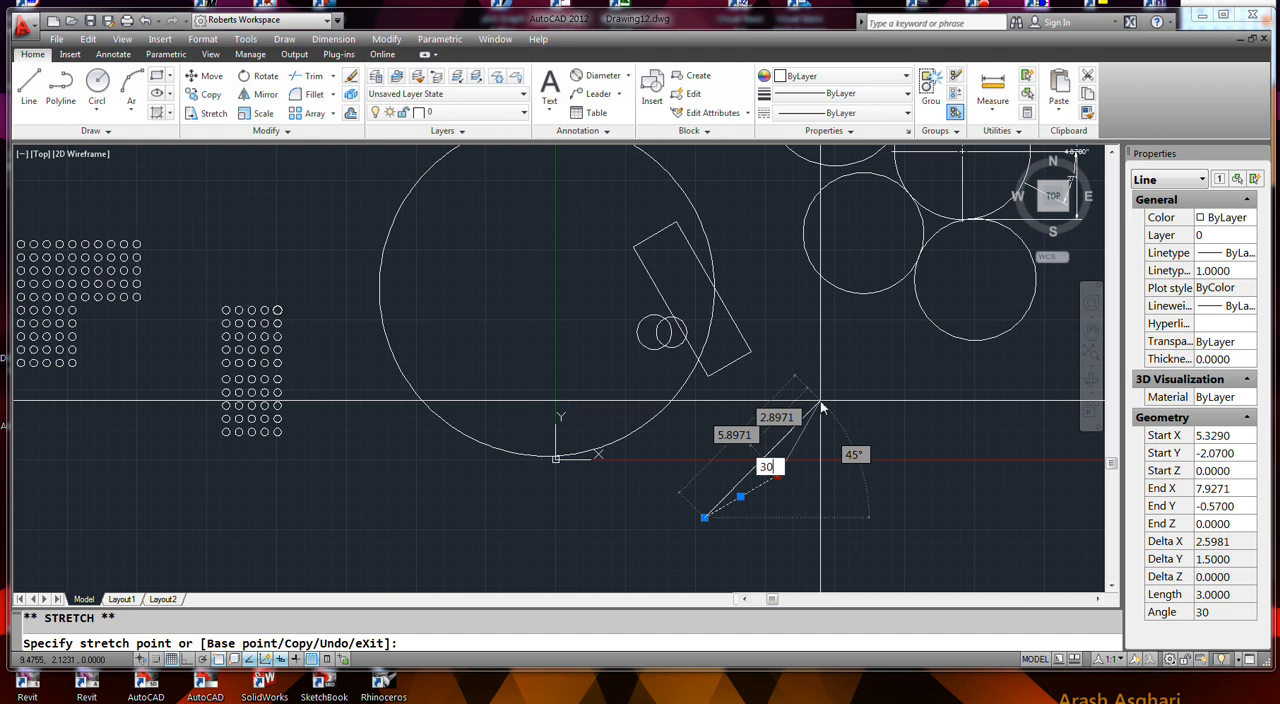
key("Return")
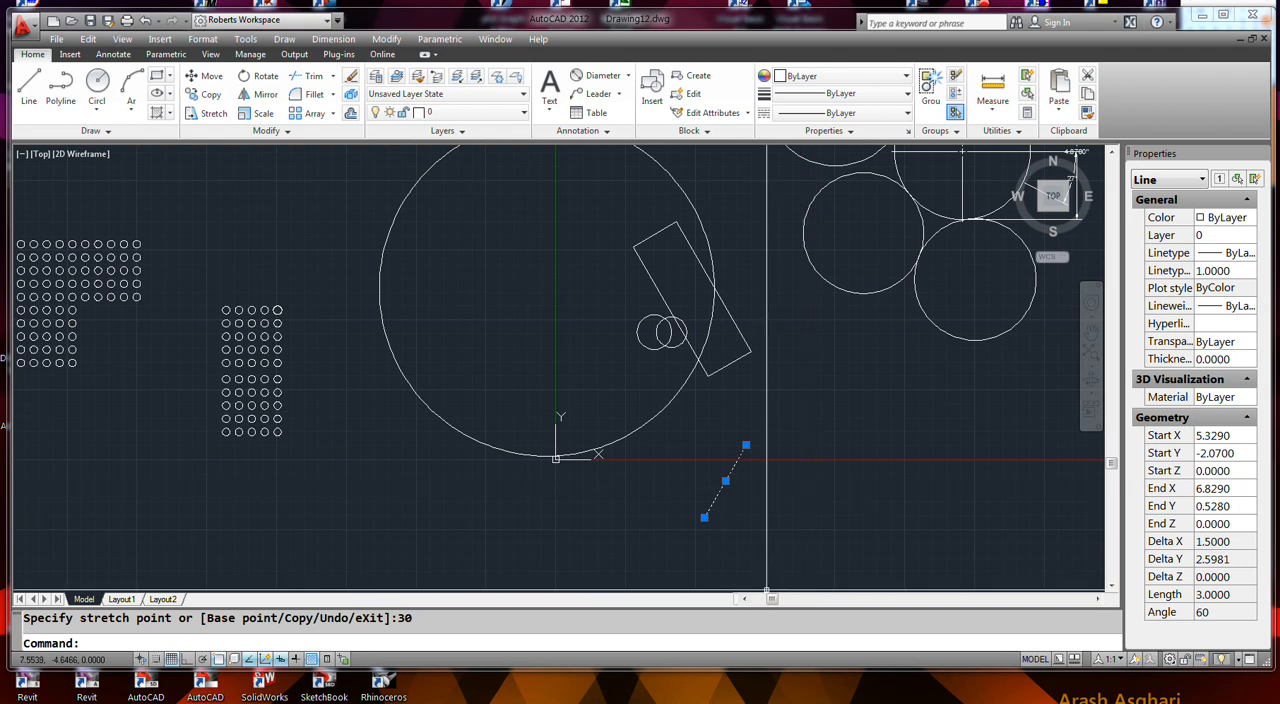
mouse_move(718, 702)
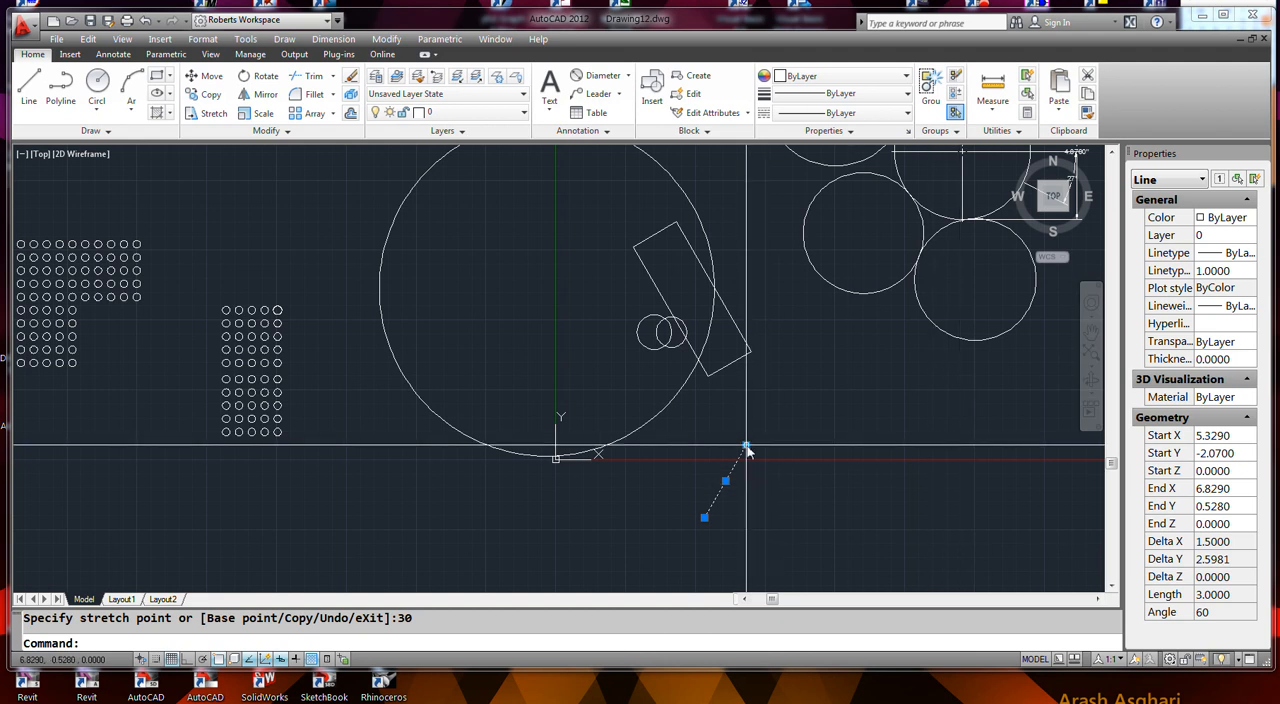
mouse_move(746, 446)
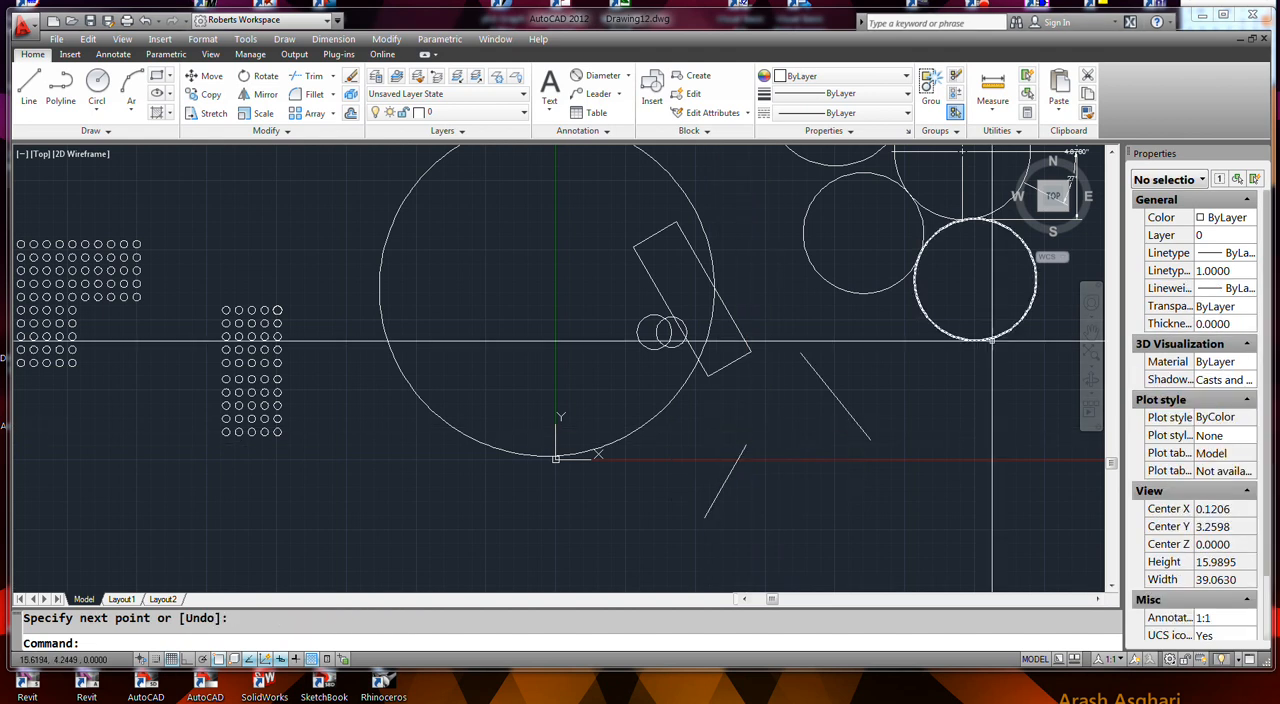
key("Escape")
left_click(868, 437)
mouse_move(870, 441)
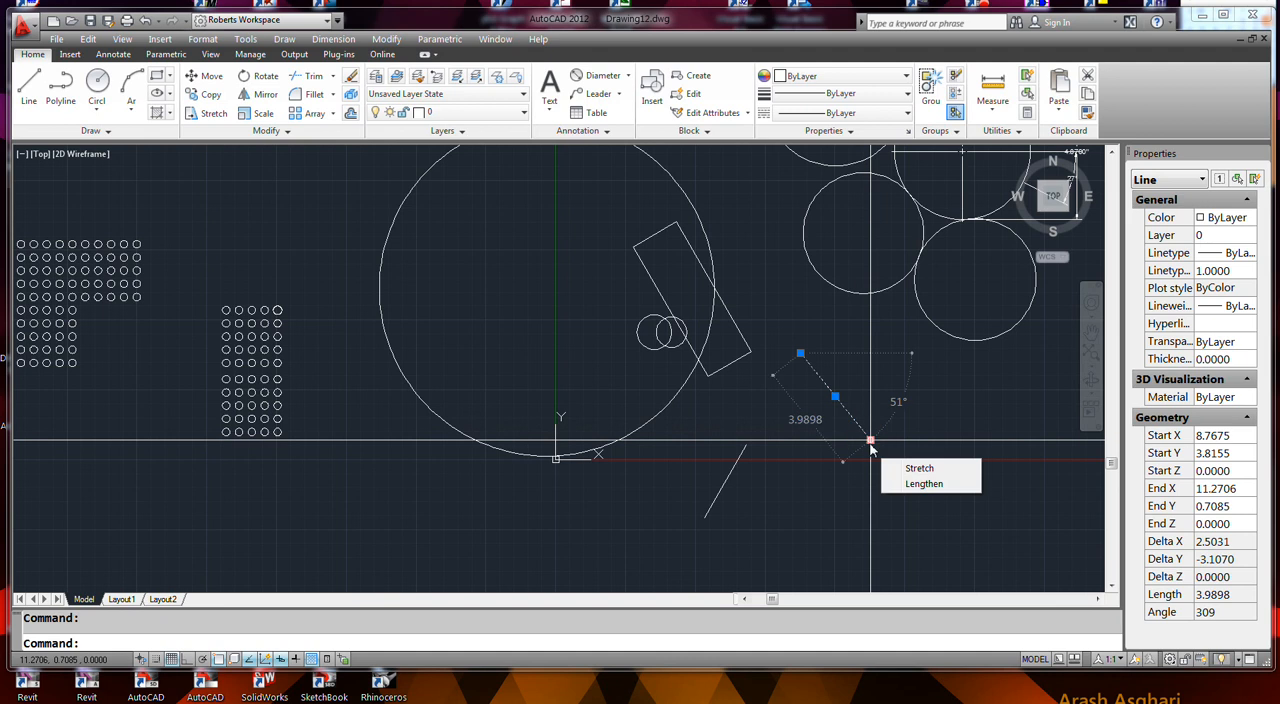
left_click(870, 441)
key("Escape")
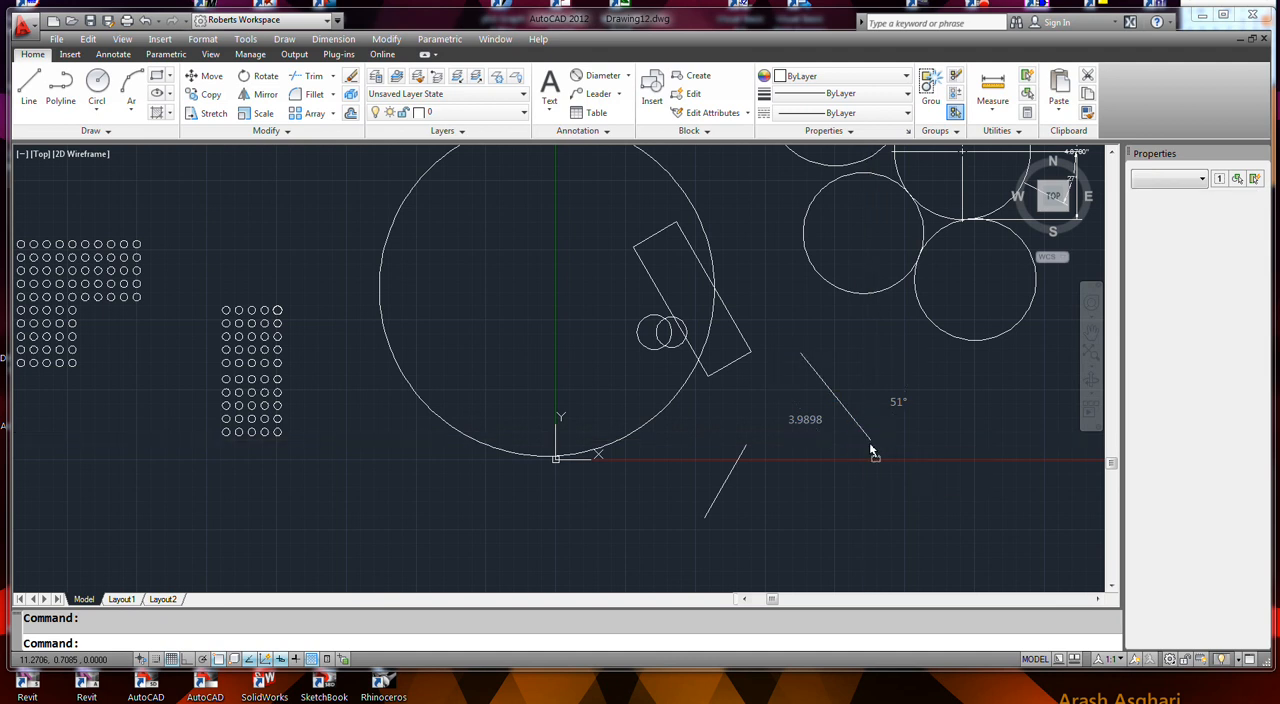
- Rotate the slanted line right of the rectangle about its lower endpoint until its angle is about 233°
left_click(868, 437)
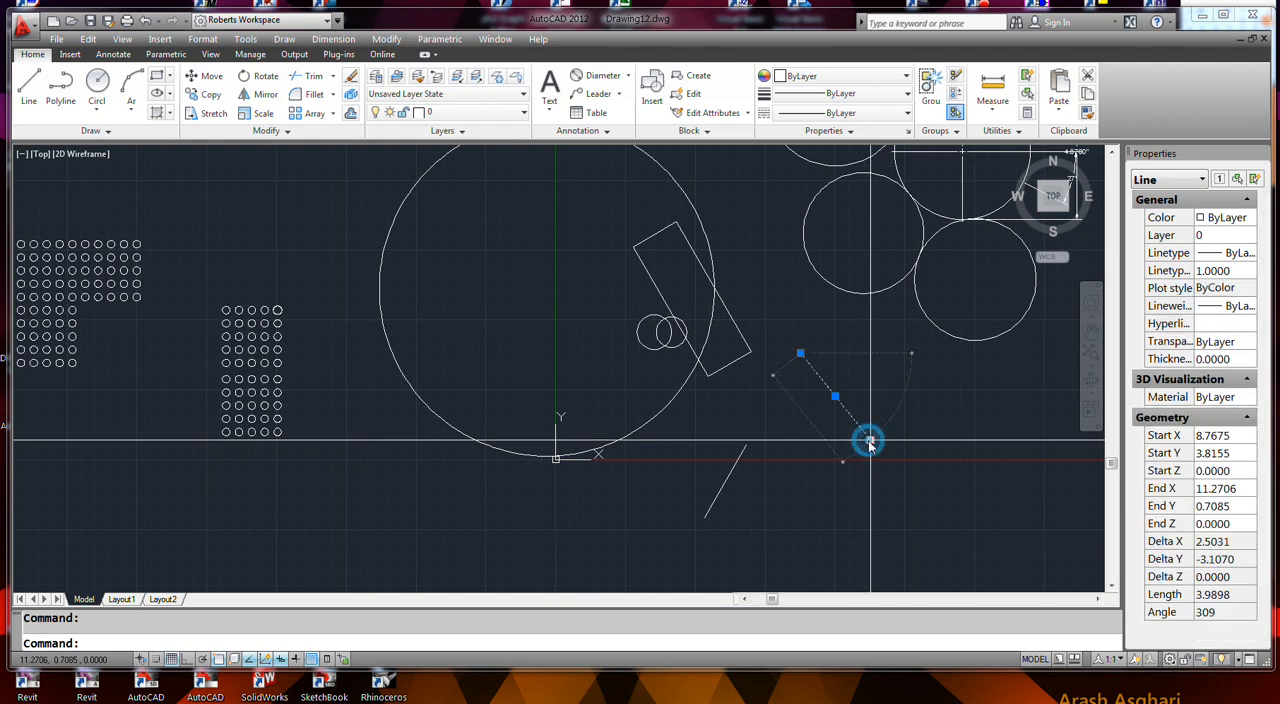
left_click(870, 441)
right_click(870, 441)
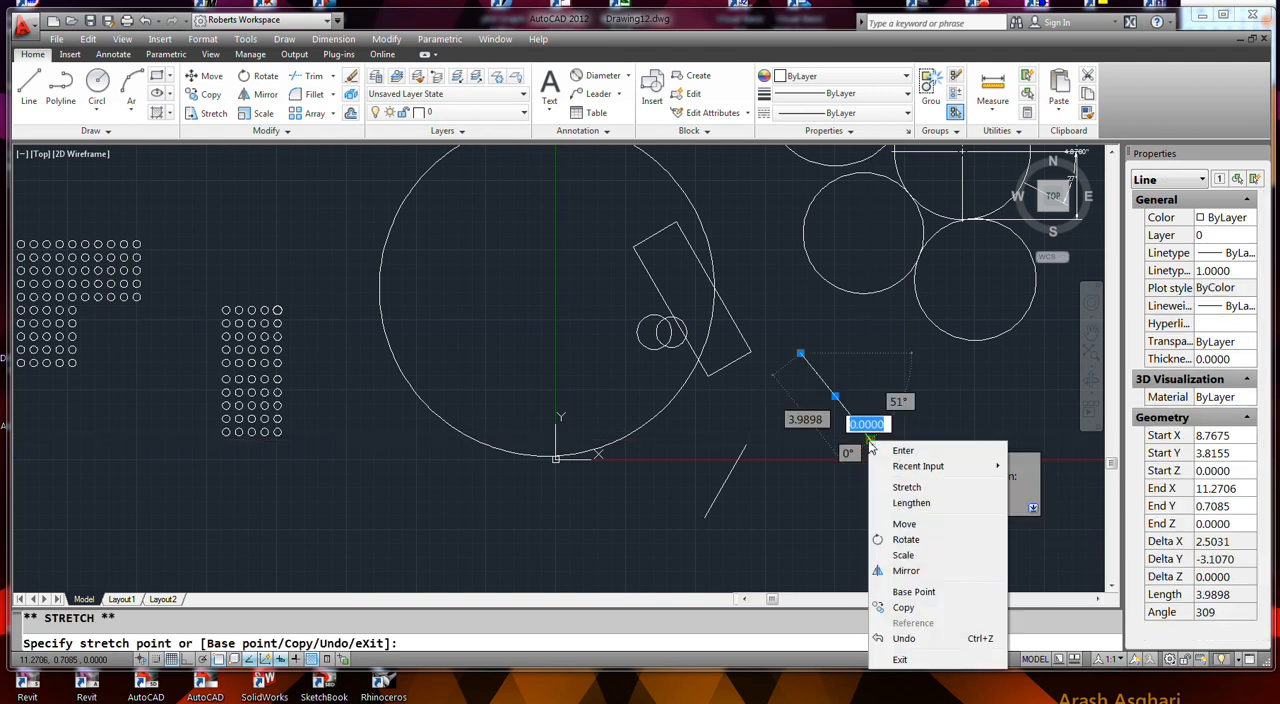
left_click(906, 540)
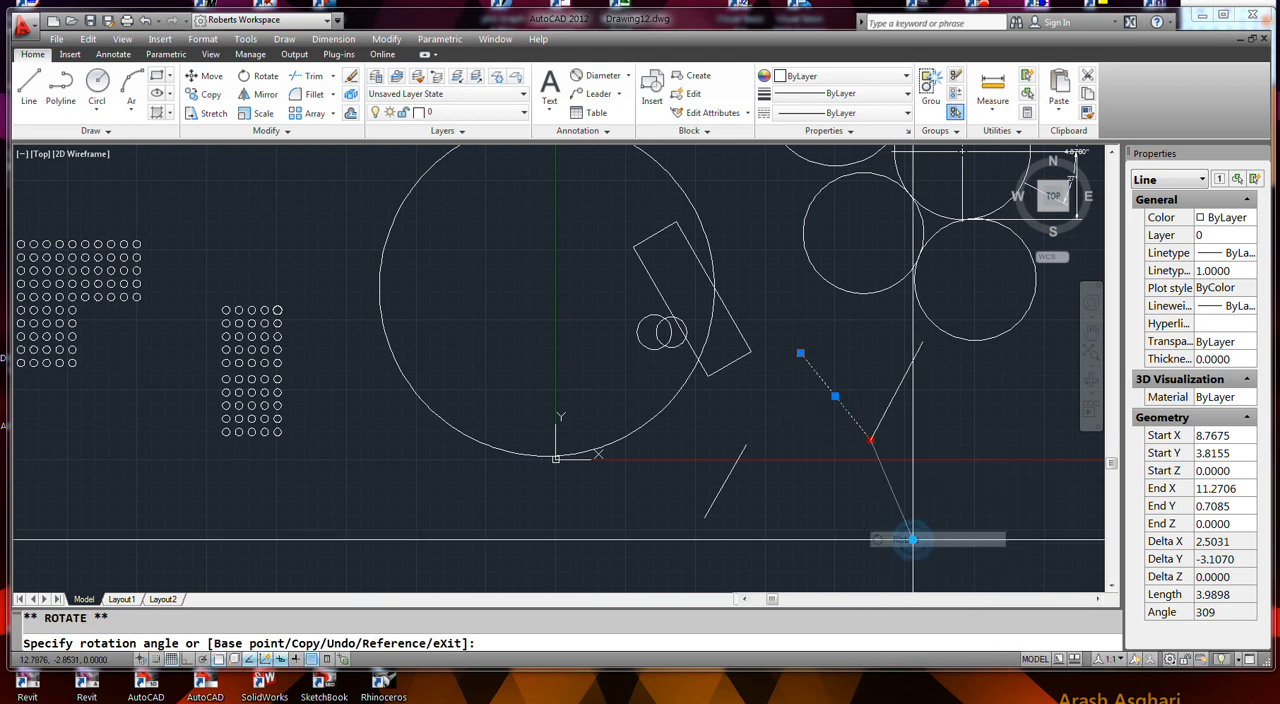
left_click(885, 482)
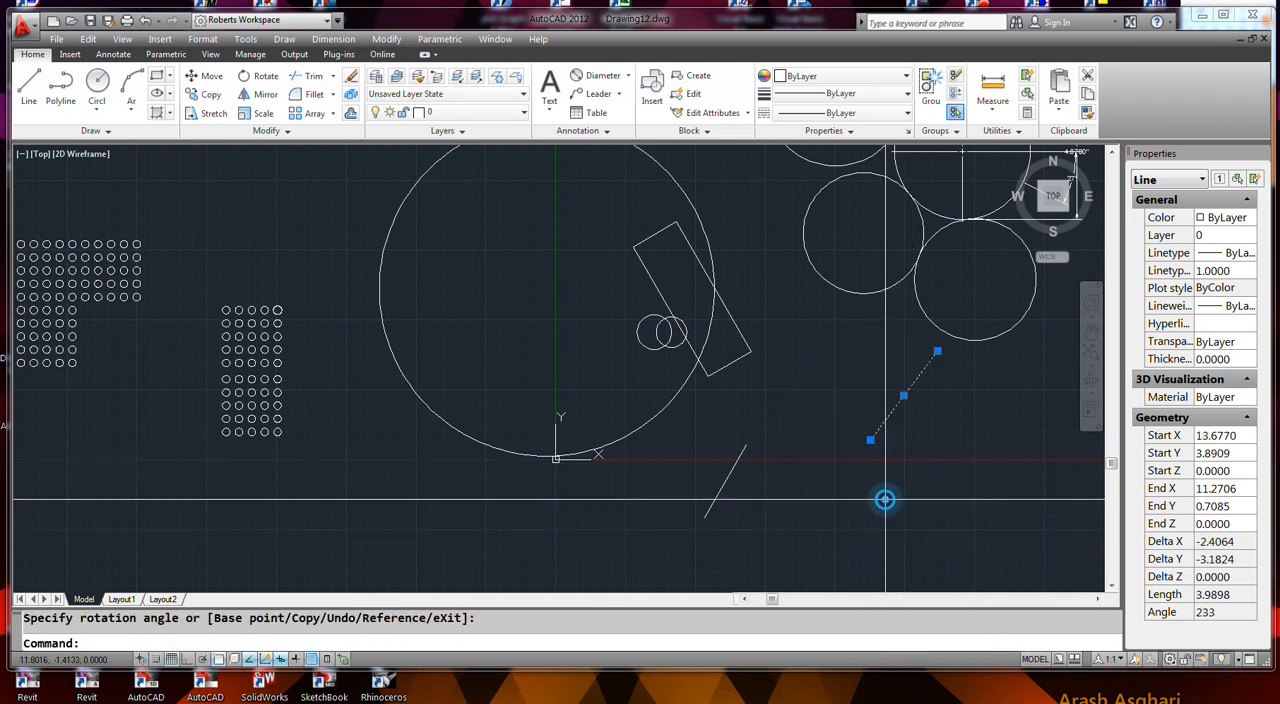
- Mirror the rotated line across a nearly vertical axis through its lower endpoint so that it leans to the left
left_click(870, 439)
right_click(872, 442)
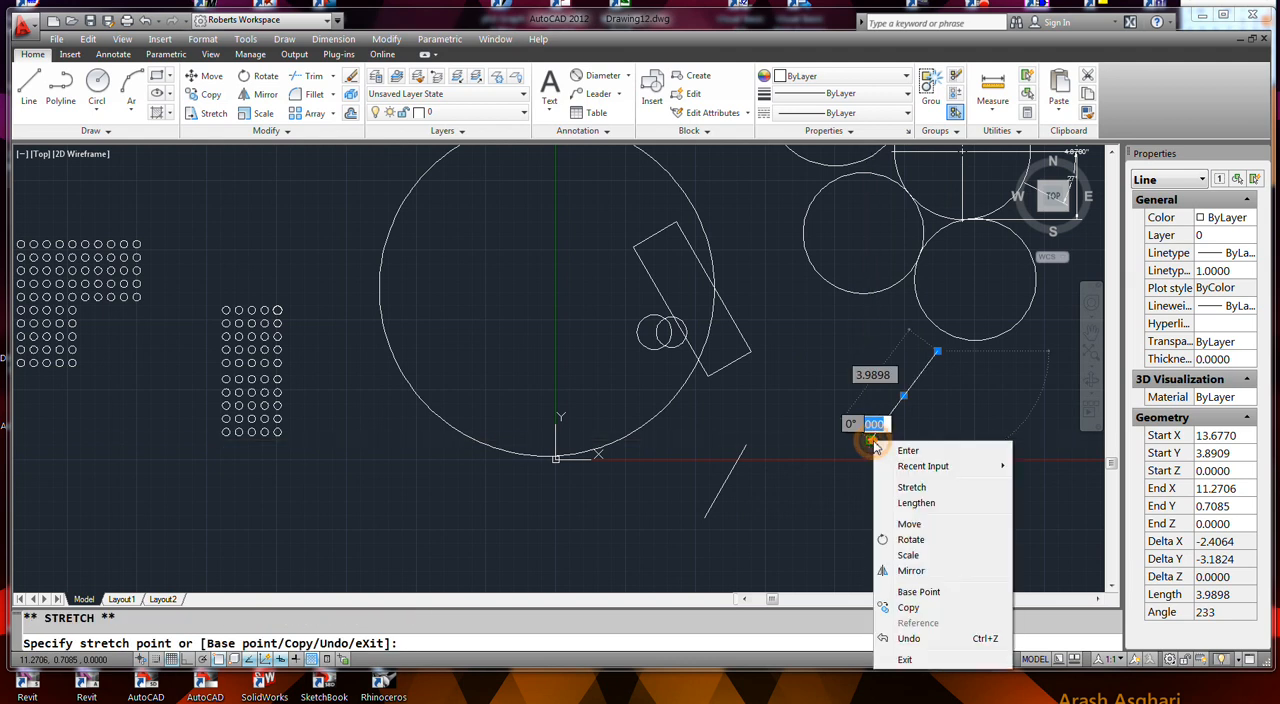
left_click(911, 571)
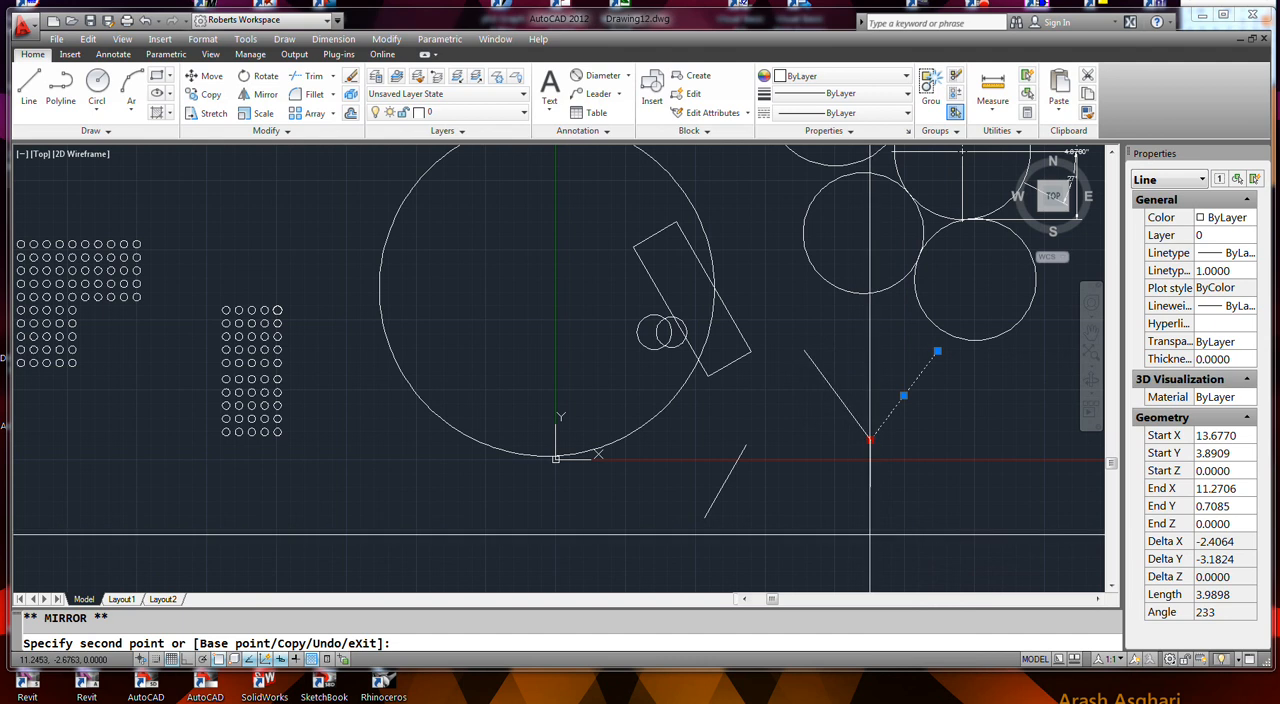
key("F12")
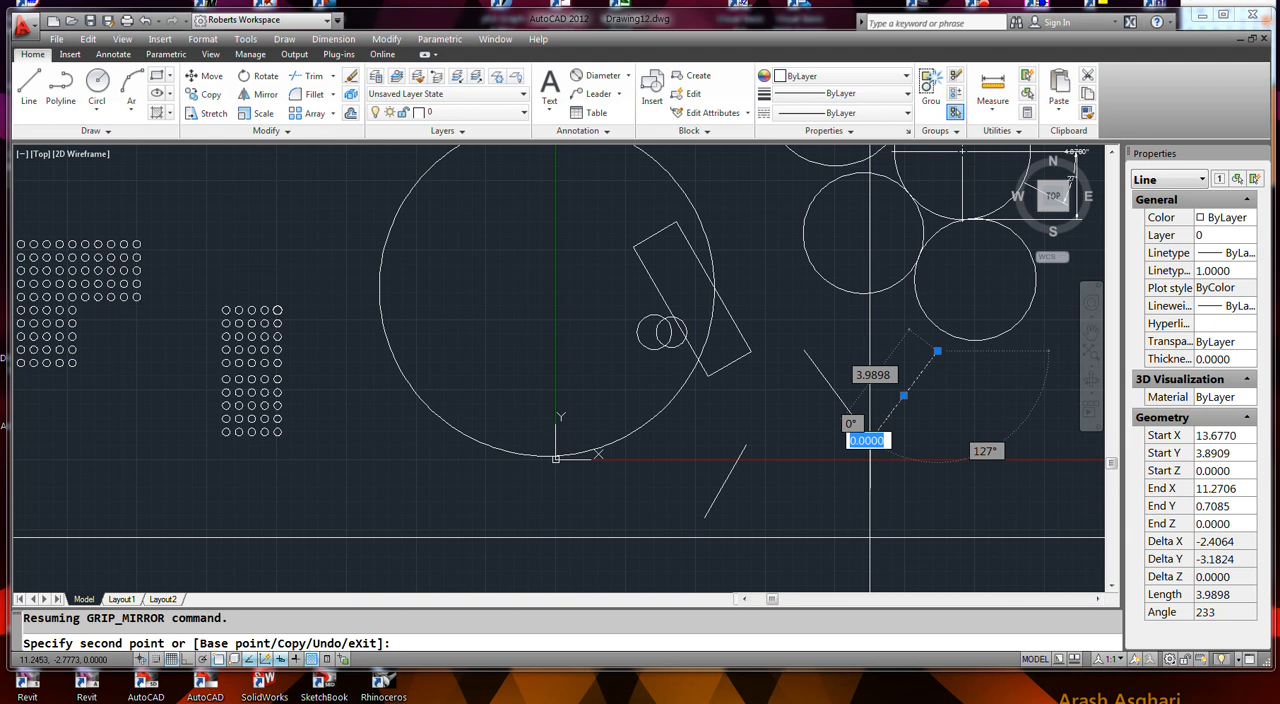
left_click(870, 537)
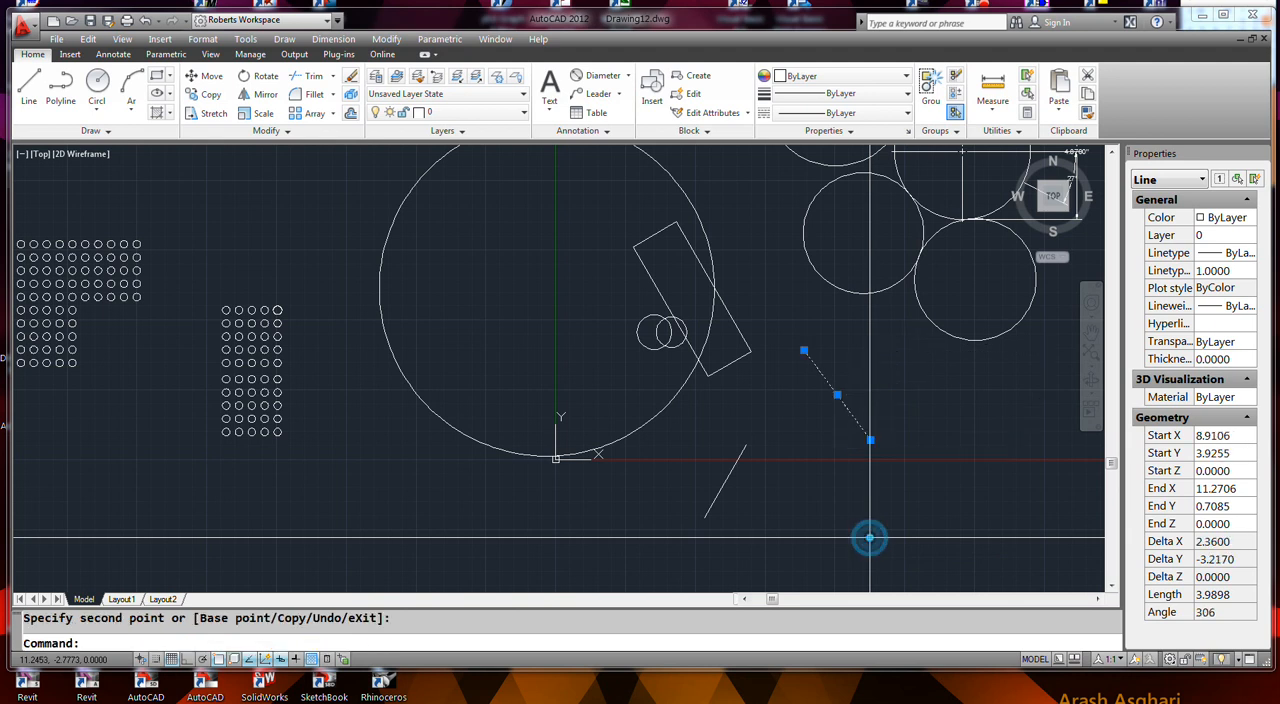
- Mirror the line back to the right across an exactly vertical axis through its lower endpoint
left_click(870, 439)
right_click(870, 440)
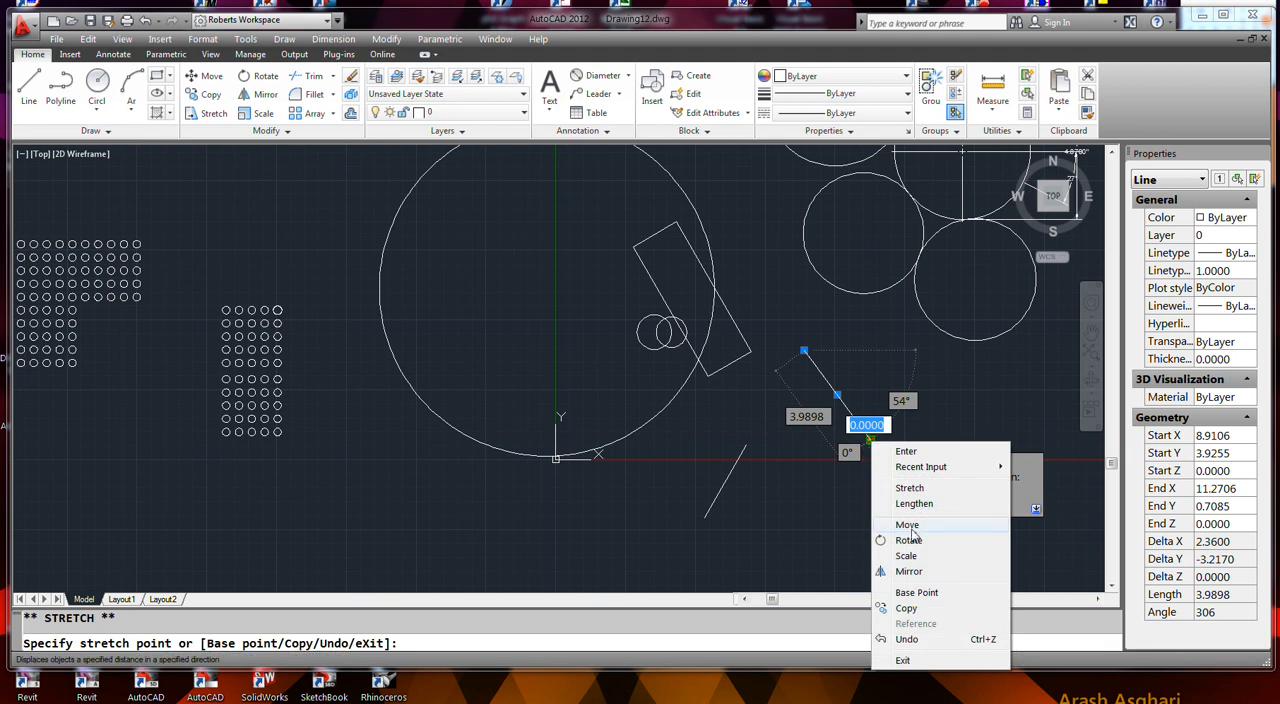
left_click(910, 570)
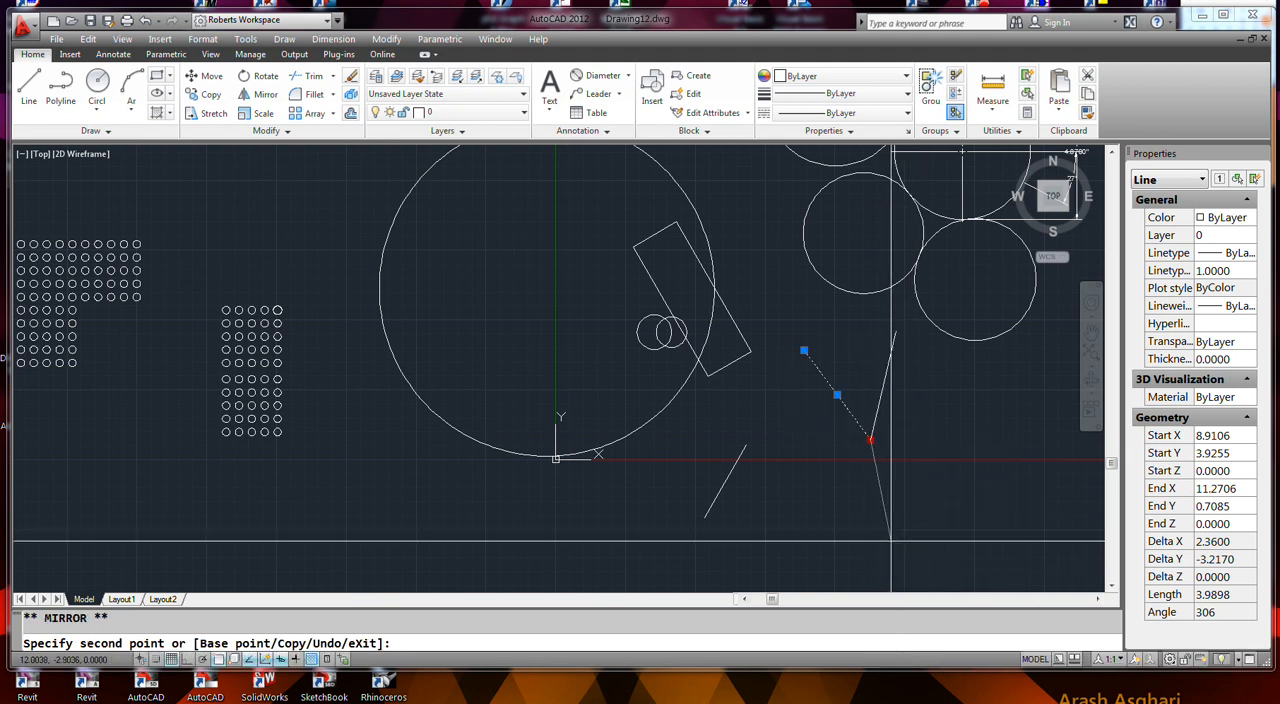
left_click(948, 552)
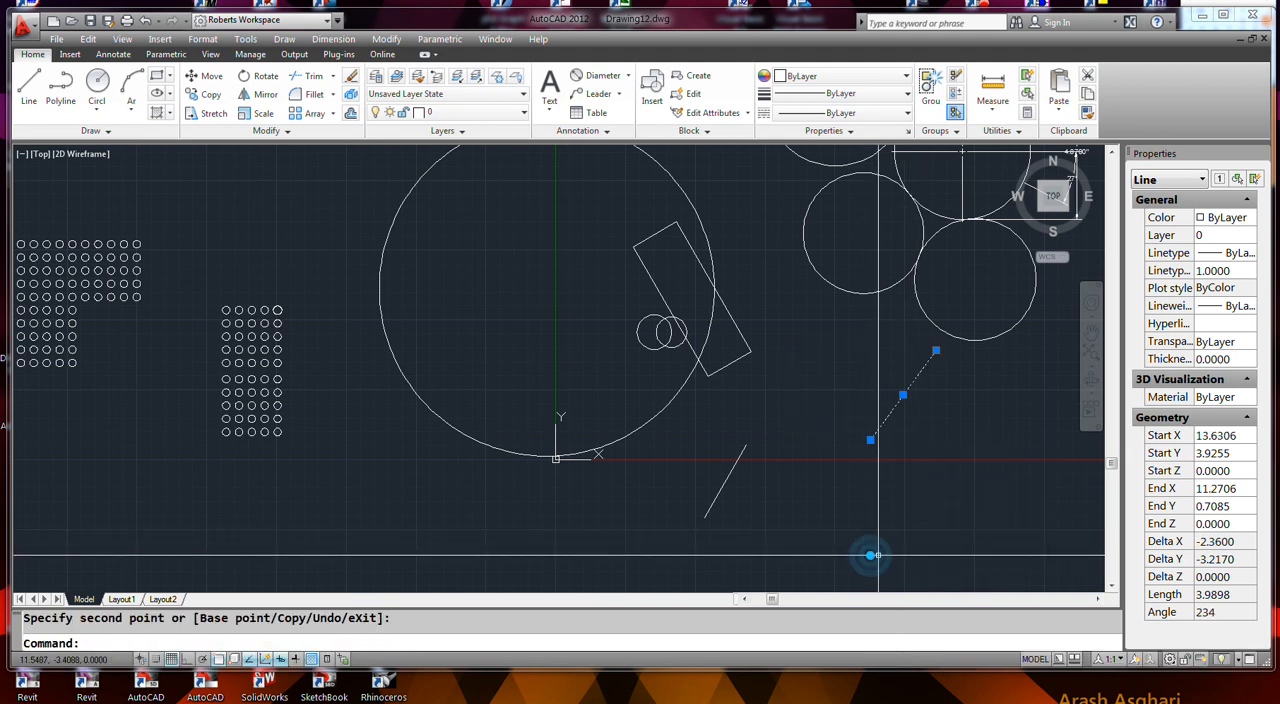
- Examine the grip size, grip display and selection mode settings in the program options without changing them
left_click(804, 409)
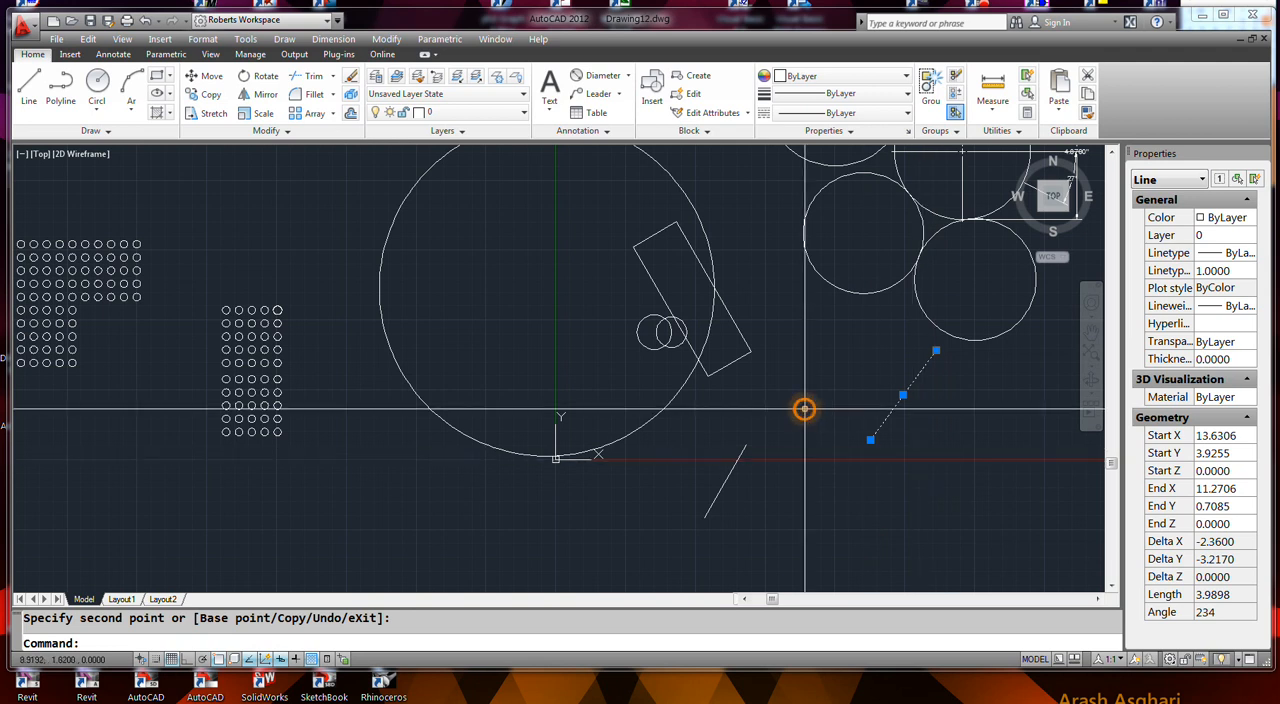
right_click(804, 409)
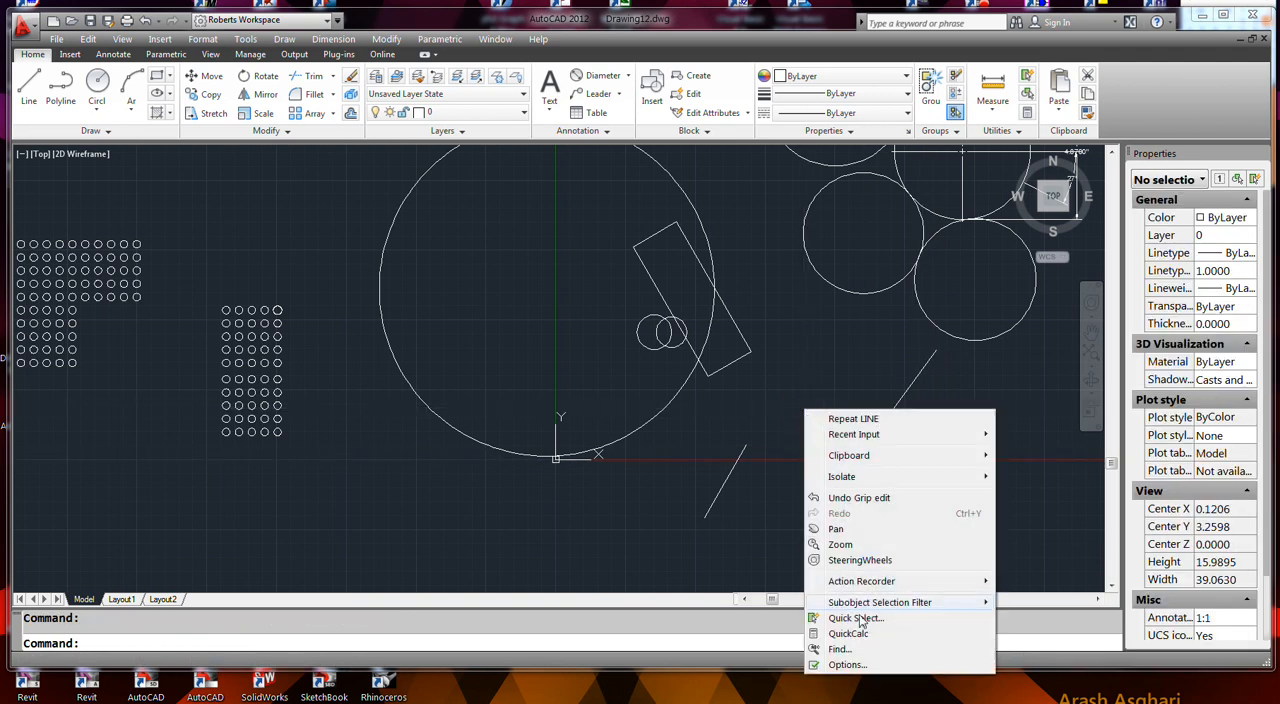
left_click(857, 665)
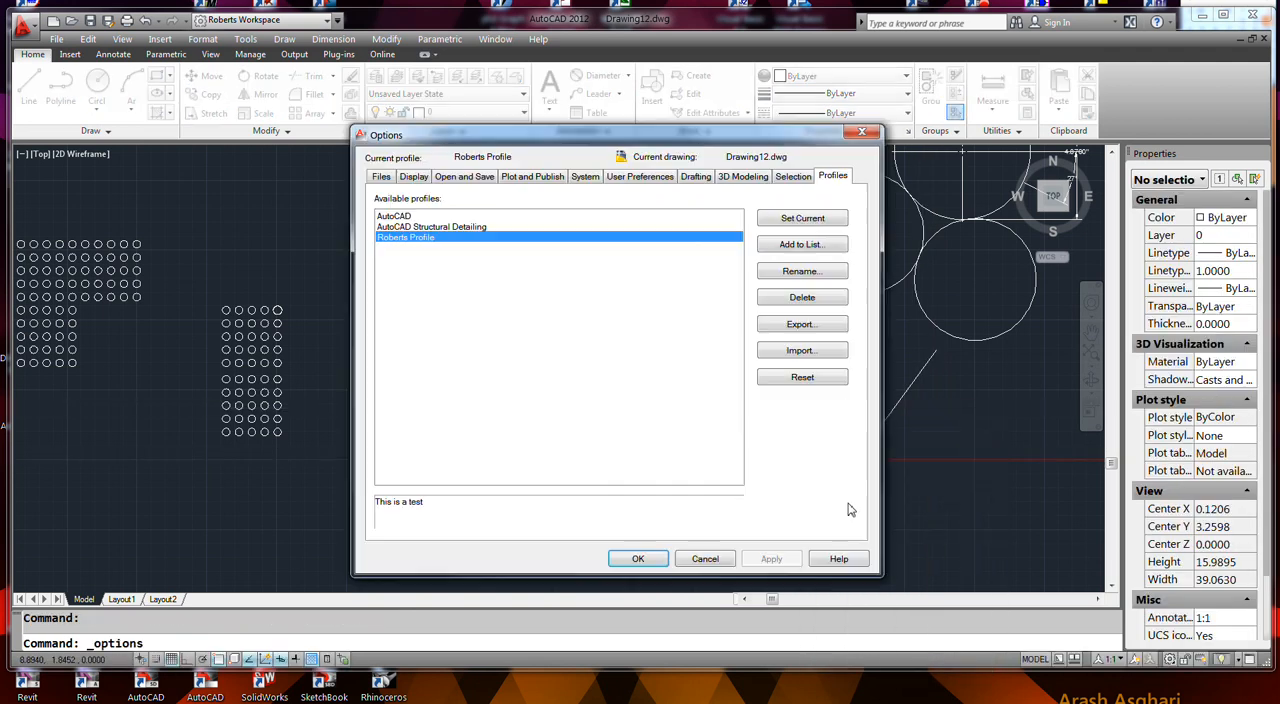
left_click(796, 182)
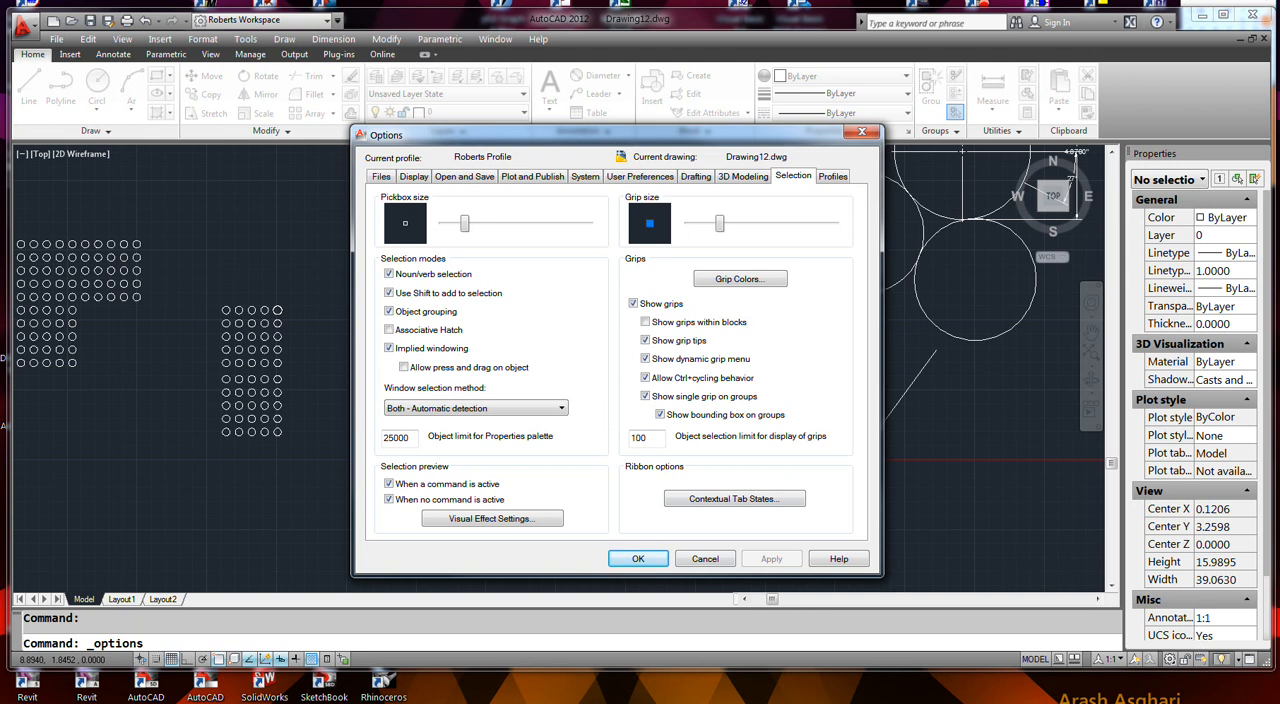
left_click(705, 559)
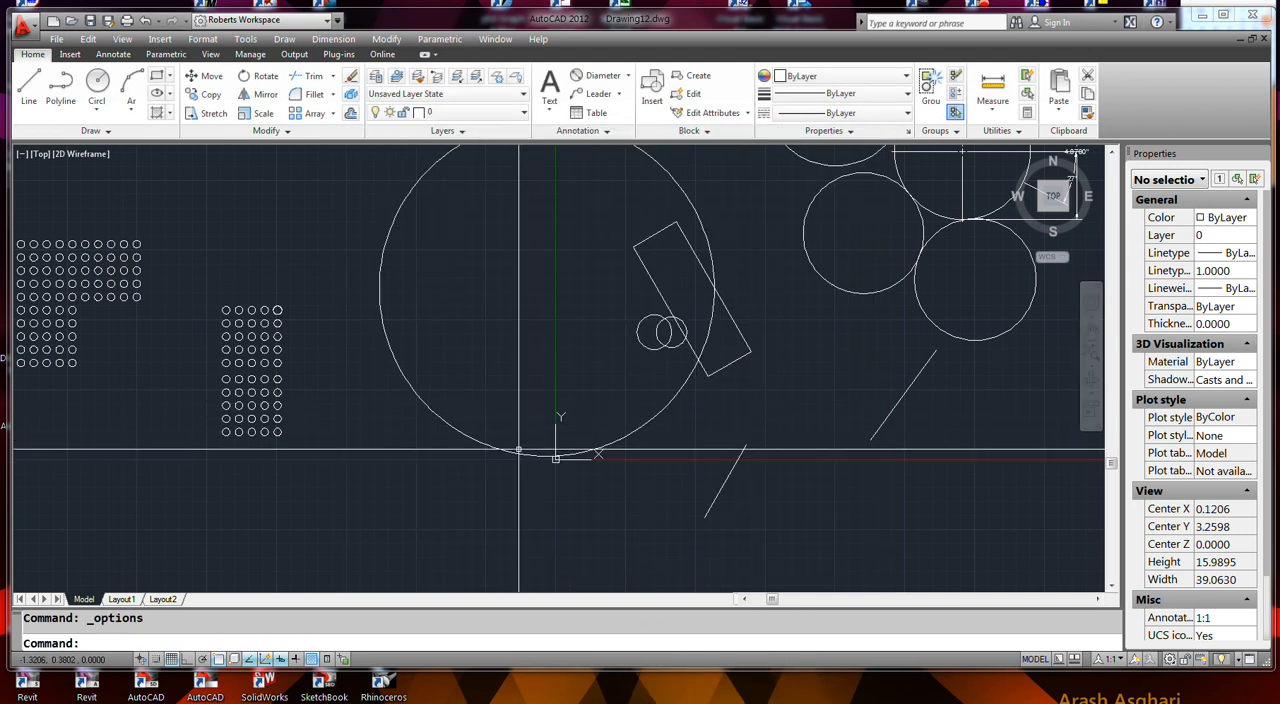
- Stretch the large circle's left quadrant to a radius of about 1.21 and move its center to about (-3.12, 3.64)
left_click(471, 434)
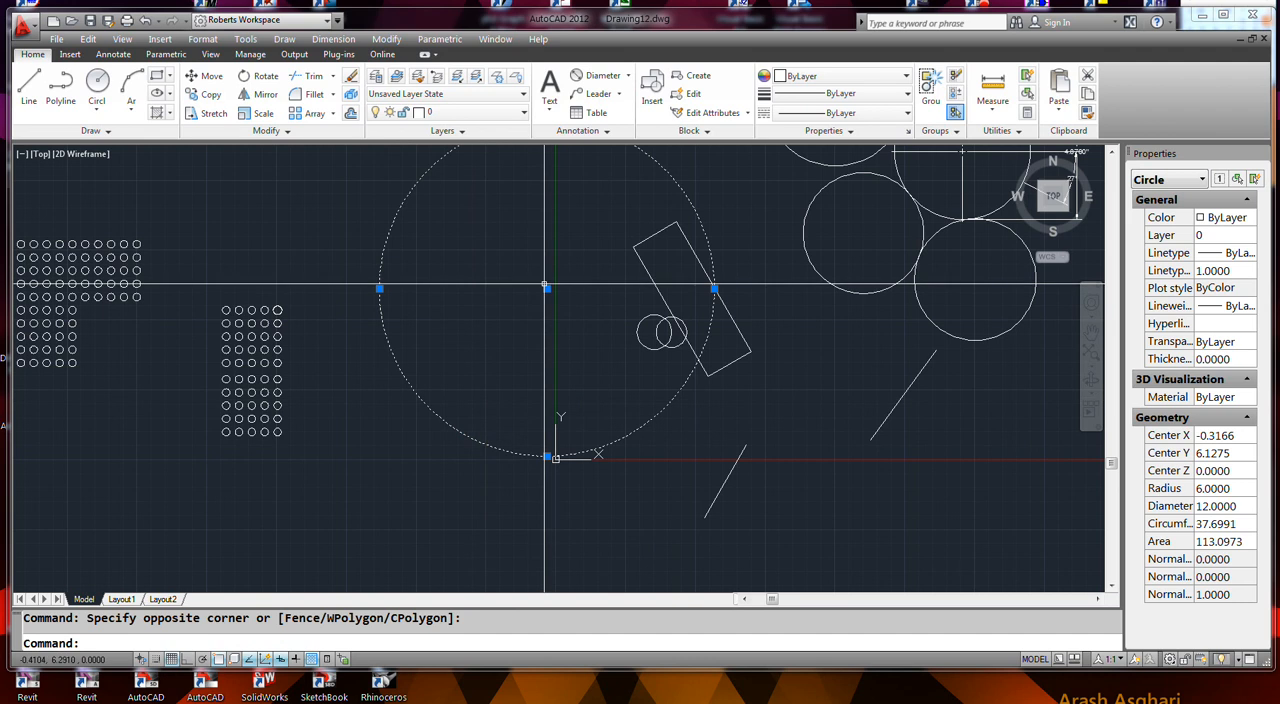
left_click(380, 289)
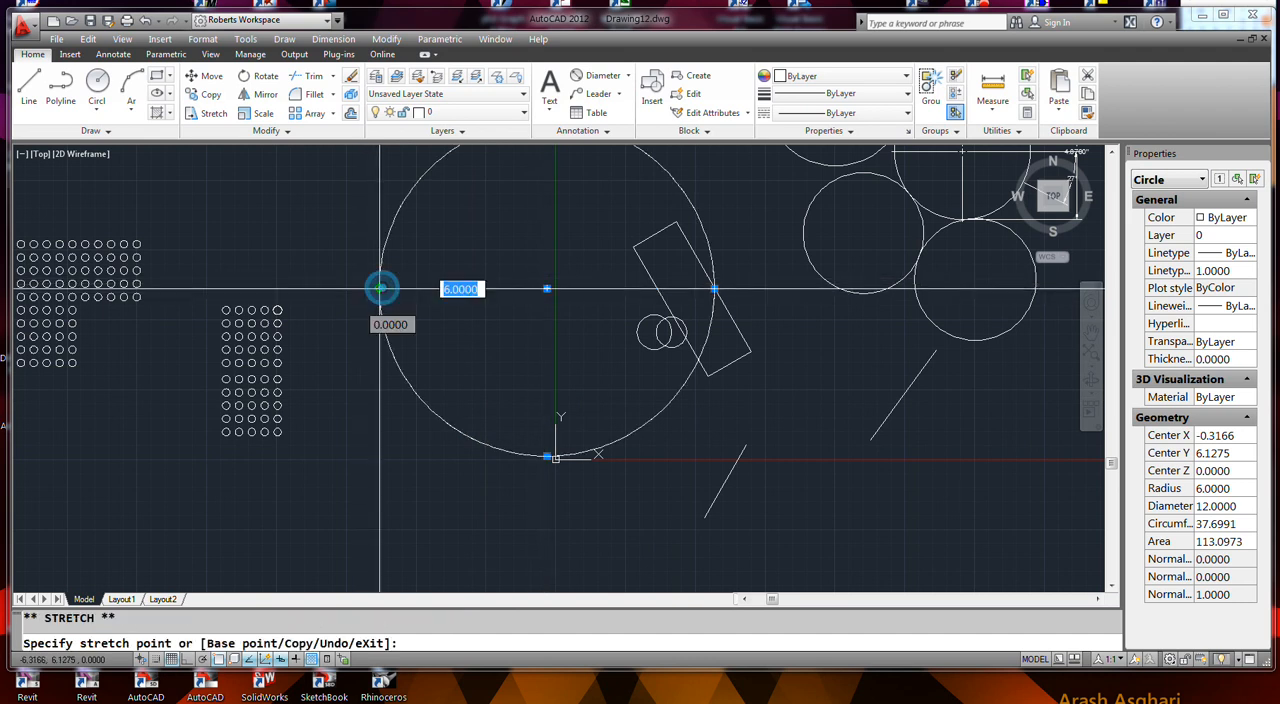
left_click(513, 289)
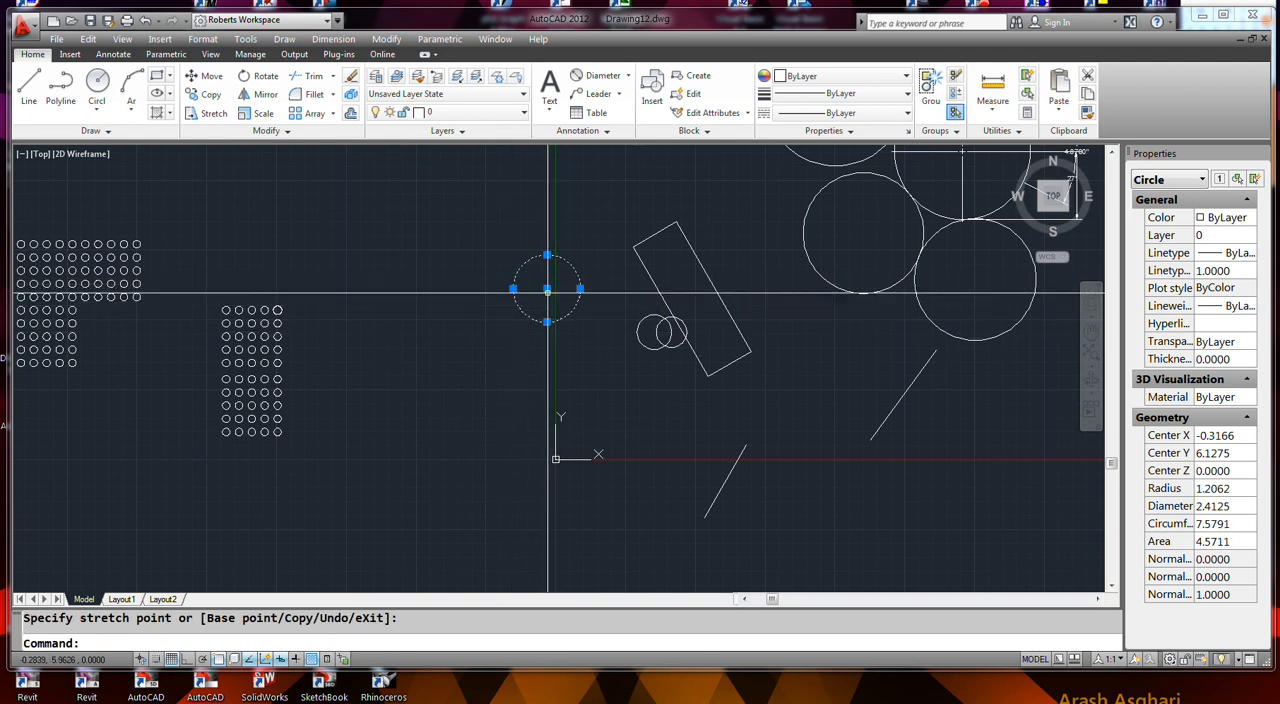
left_click(547, 289)
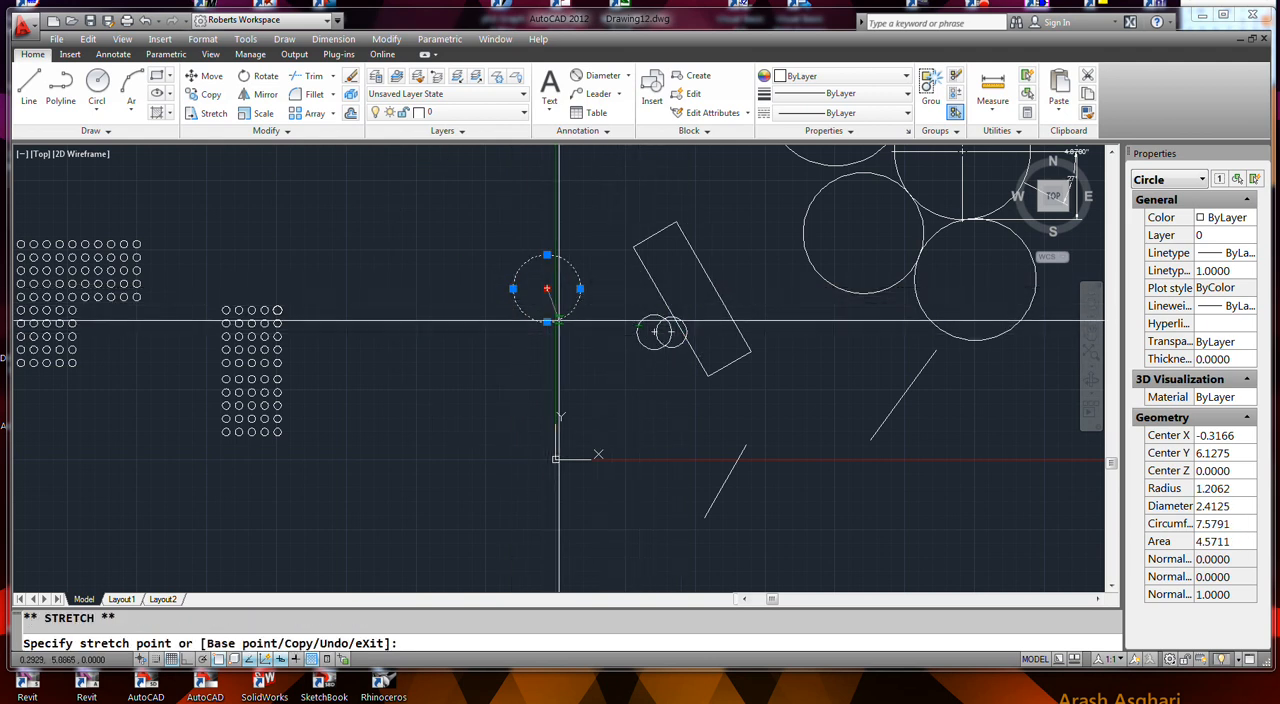
left_click(469, 358)
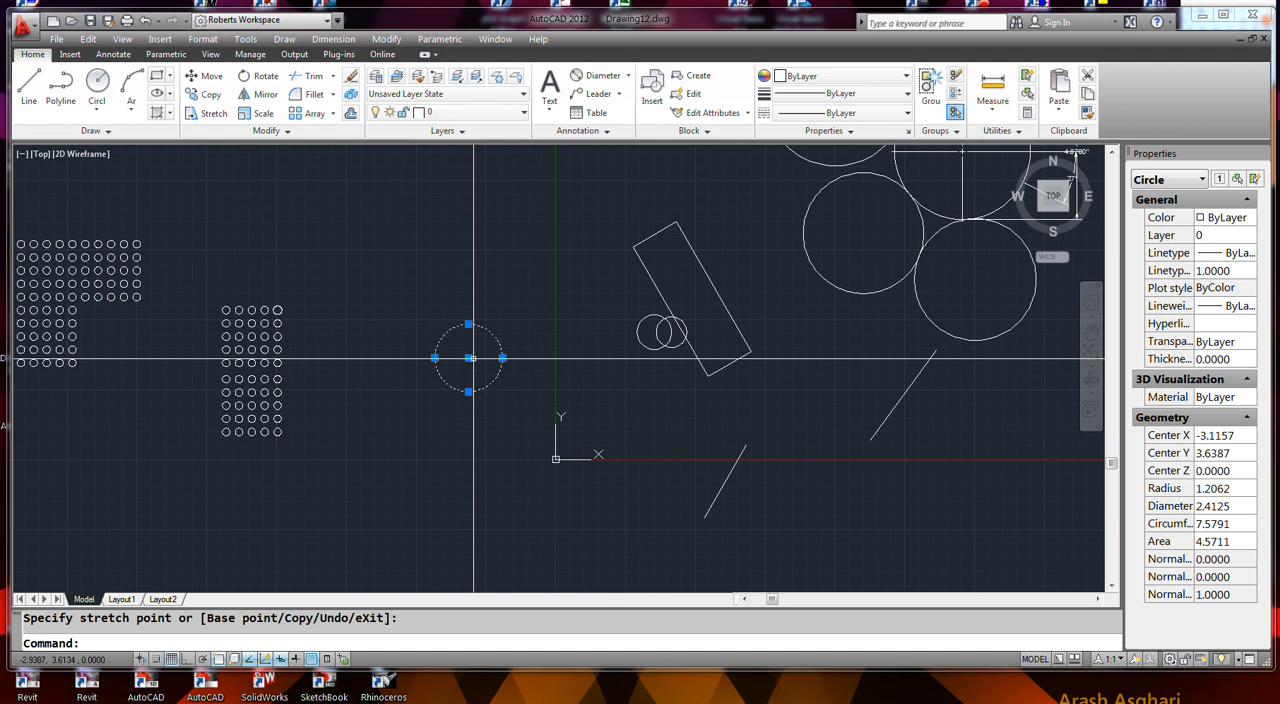
- Copy the circle by its center grip to all four corners of the tilted rectangle, leaving the original in place
left_click(469, 358)
right_click(469, 358)
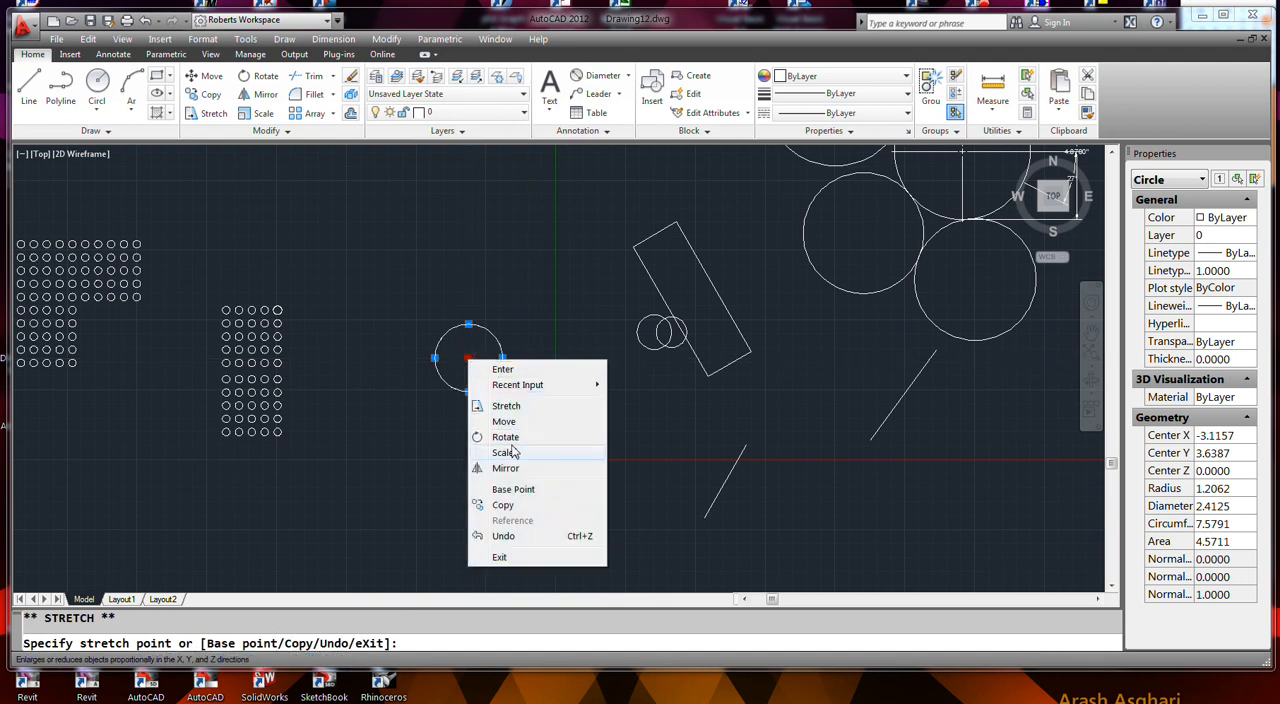
left_click(504, 505)
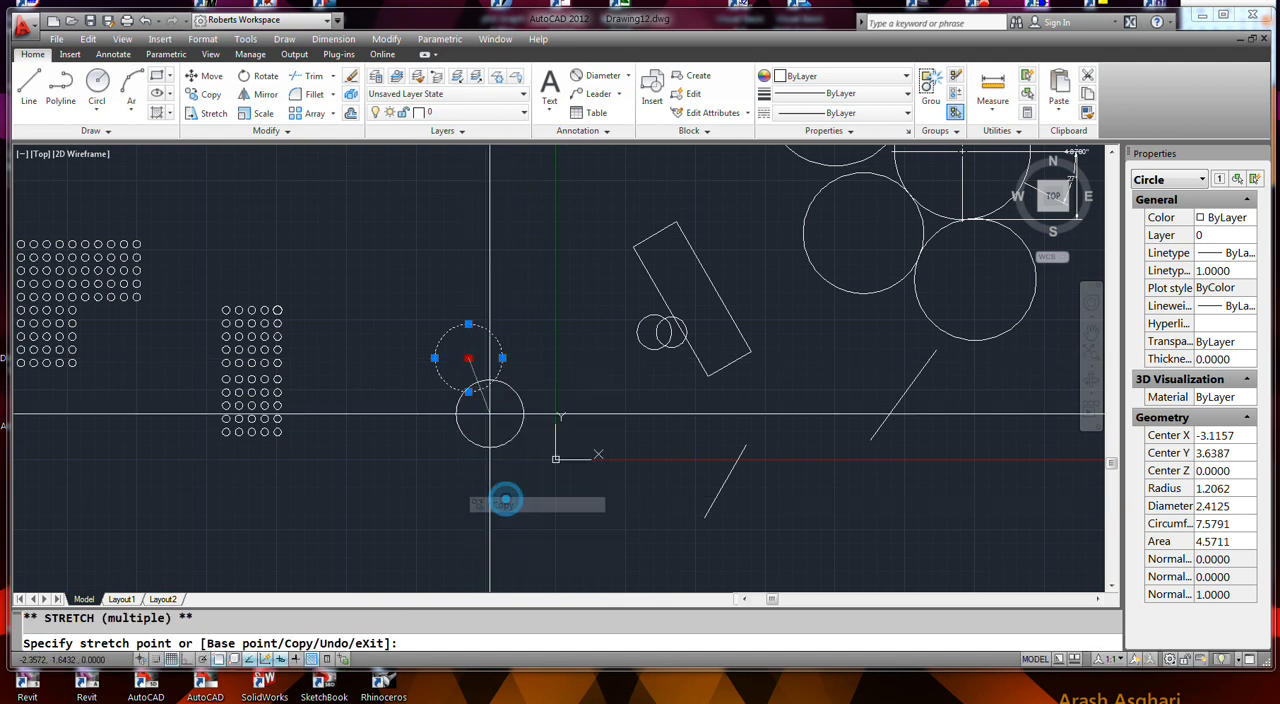
left_click(707, 380)
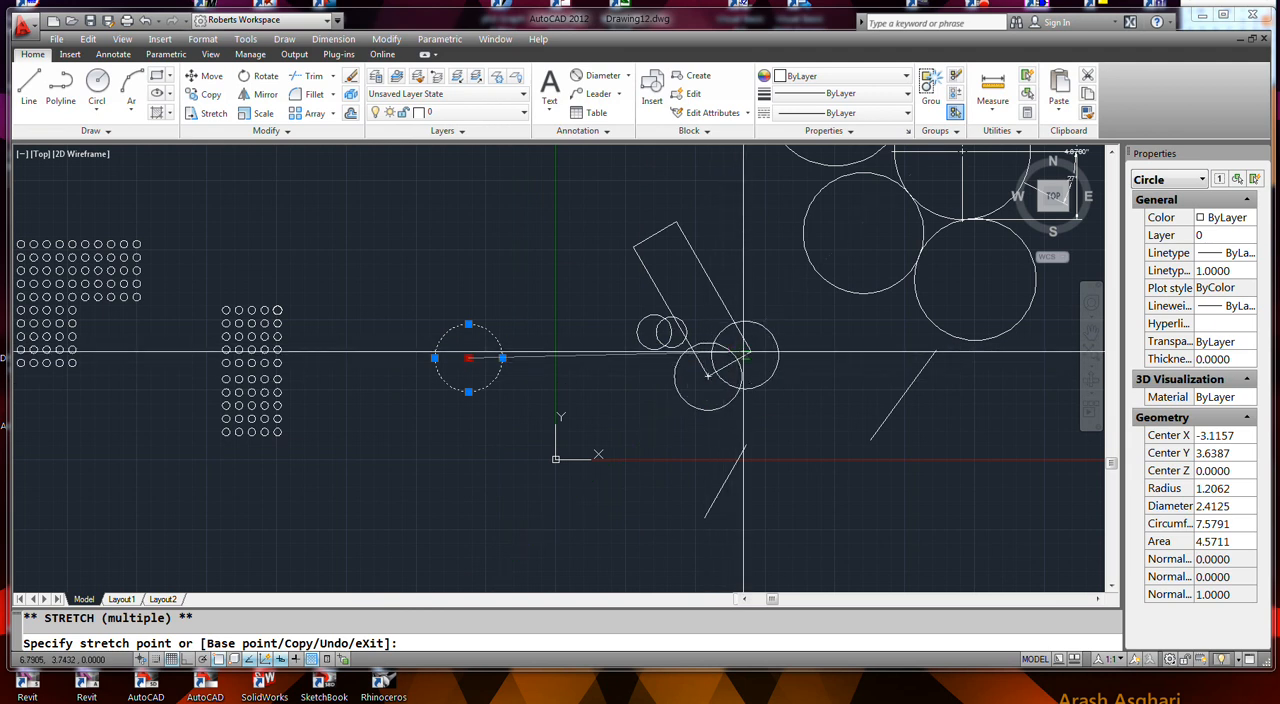
left_click(750, 350)
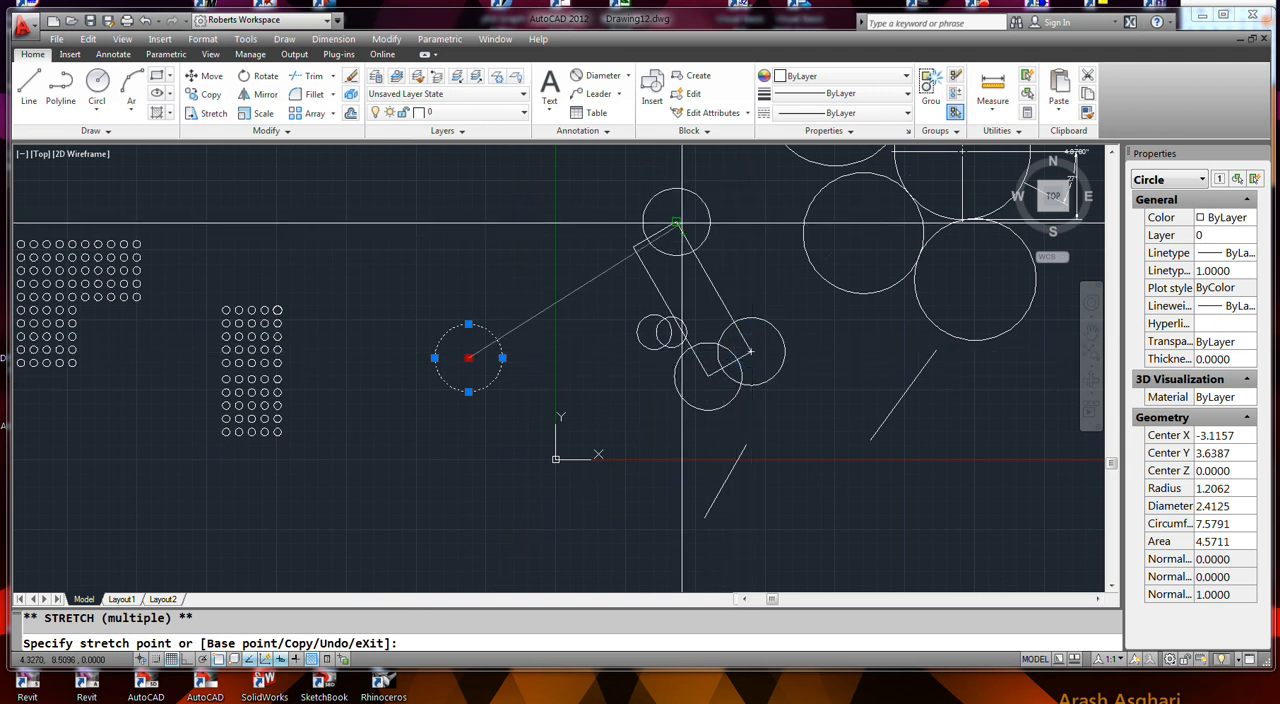
left_click(676, 221)
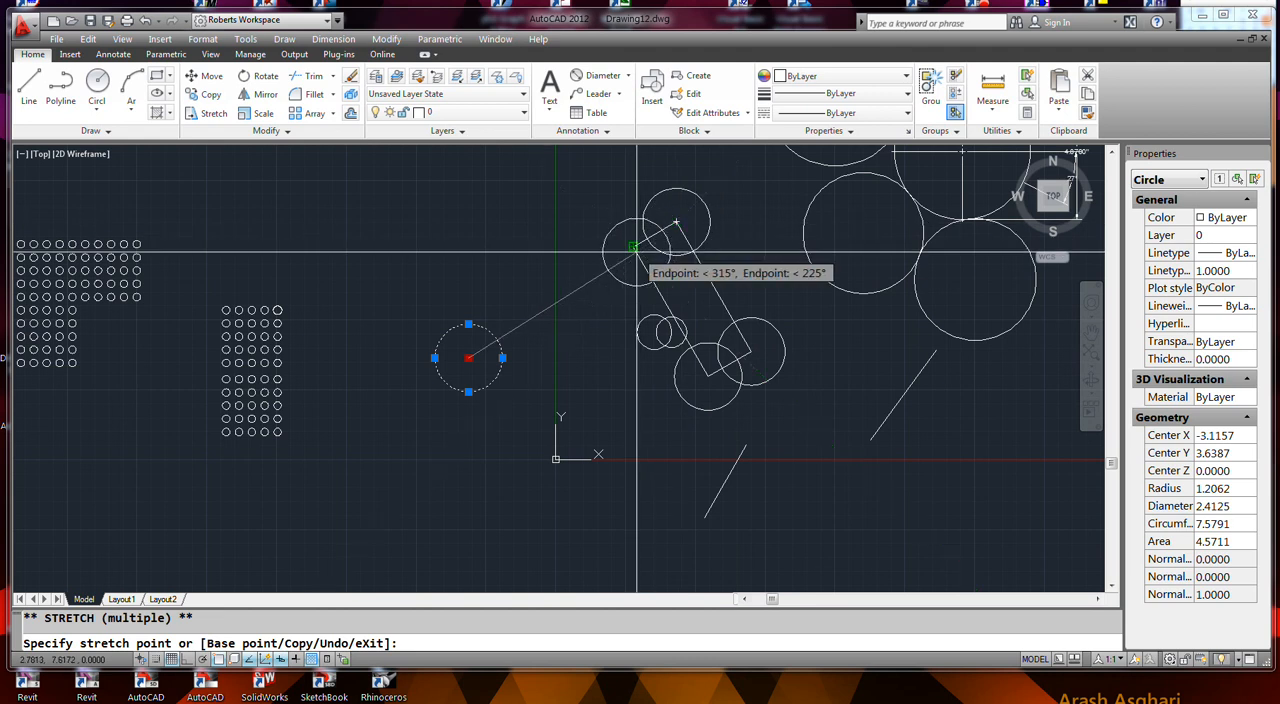
right_click(612, 277)
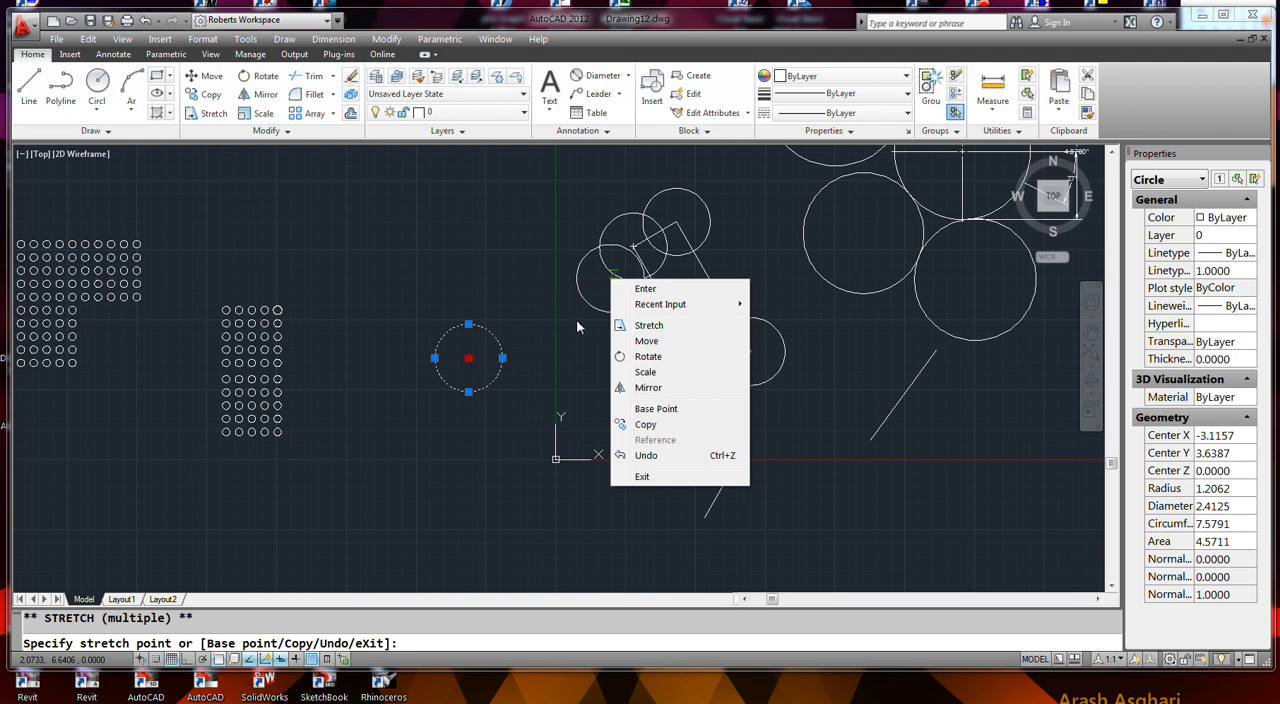
left_click(645, 477)
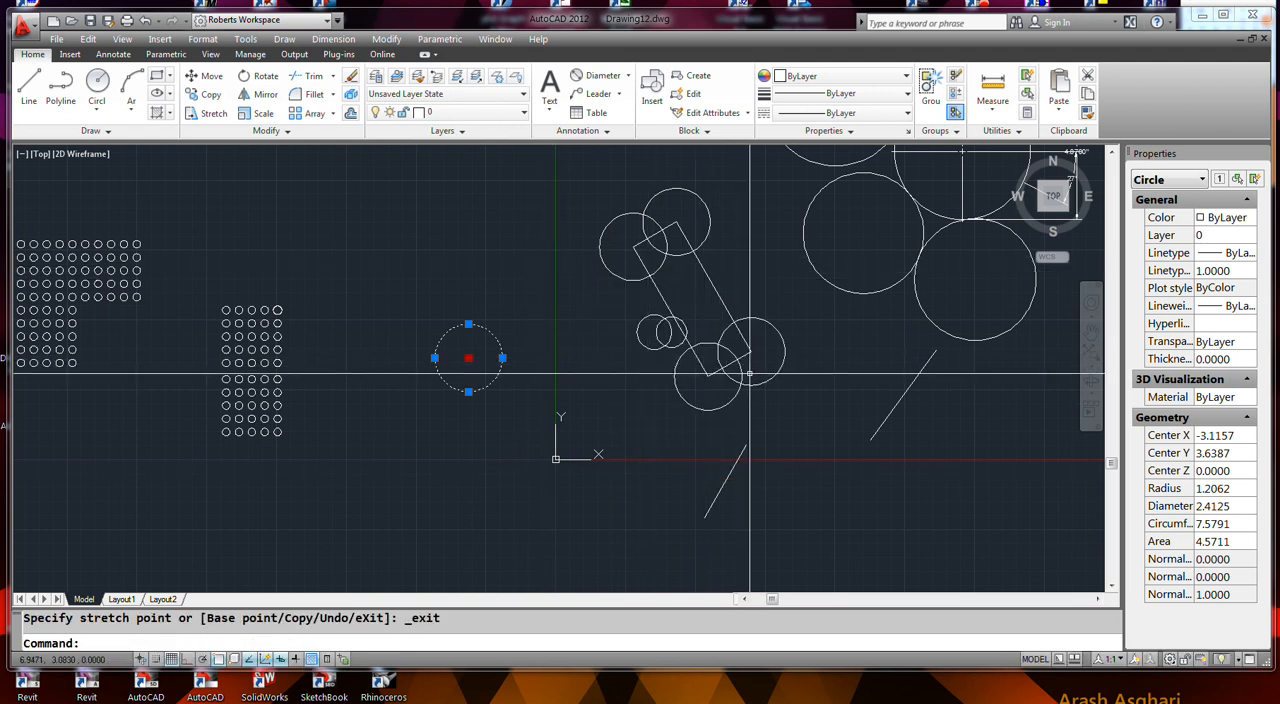
left_click(583, 373)
left_click(583, 373)
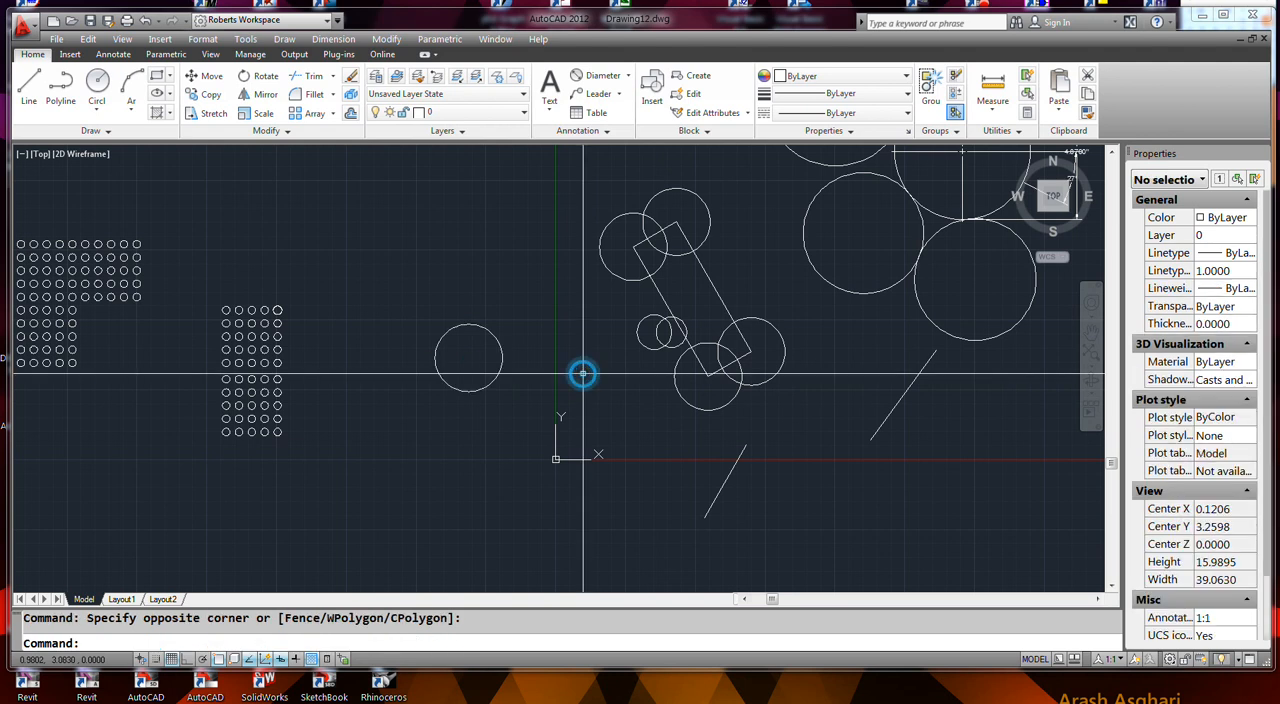
- Copy the tilted rectangle and its four corner circles to the clipboard and undo that copy
left_click(777, 406)
left_click(708, 342)
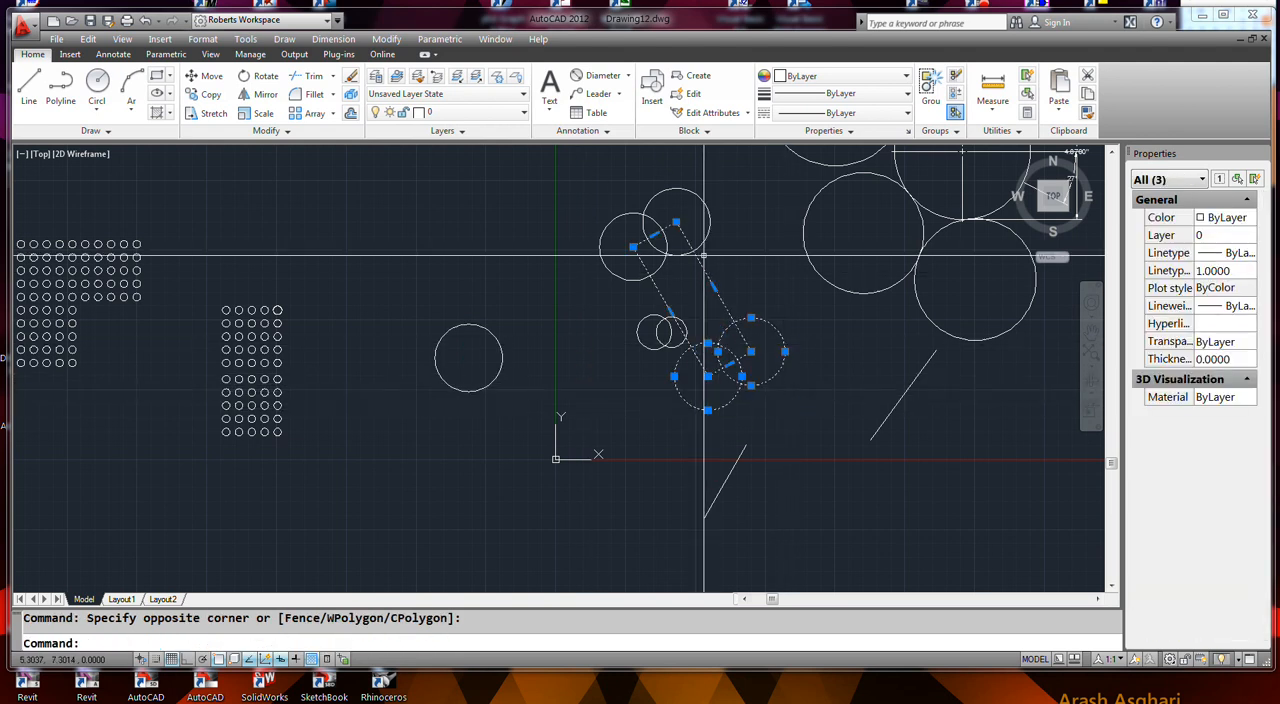
left_click(672, 253)
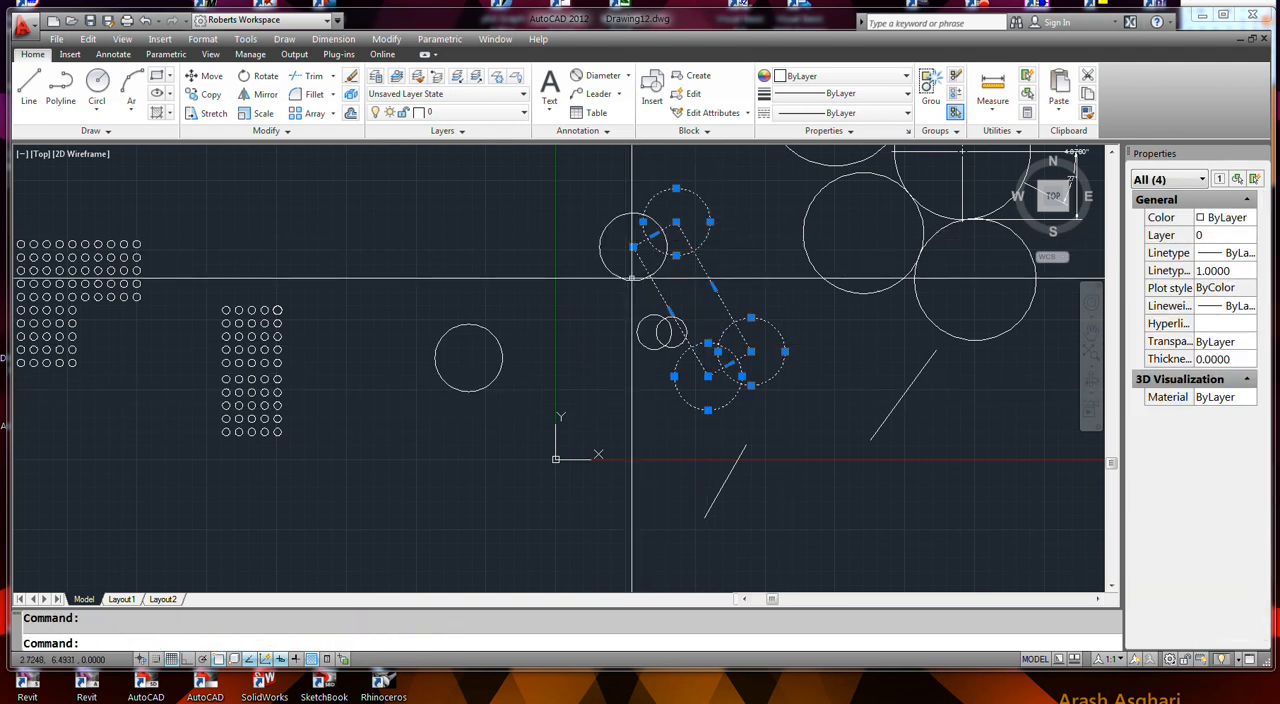
left_click(631, 279)
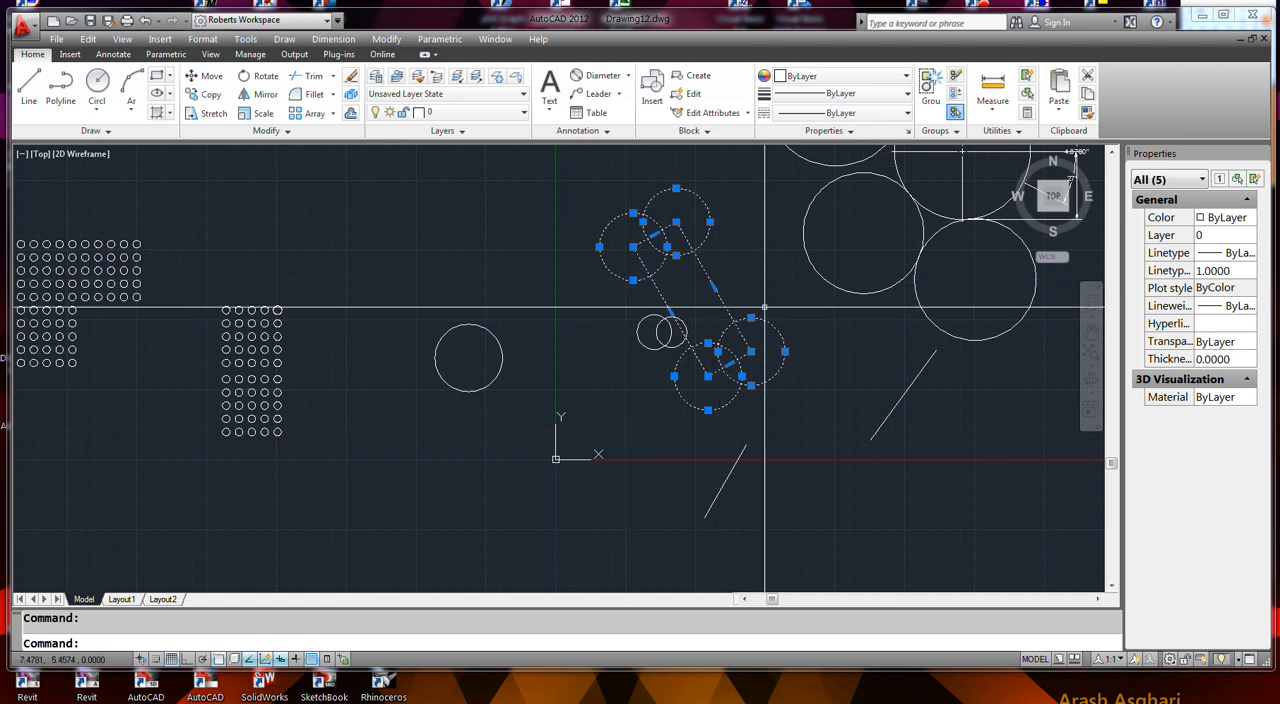
key("ctrl+c")
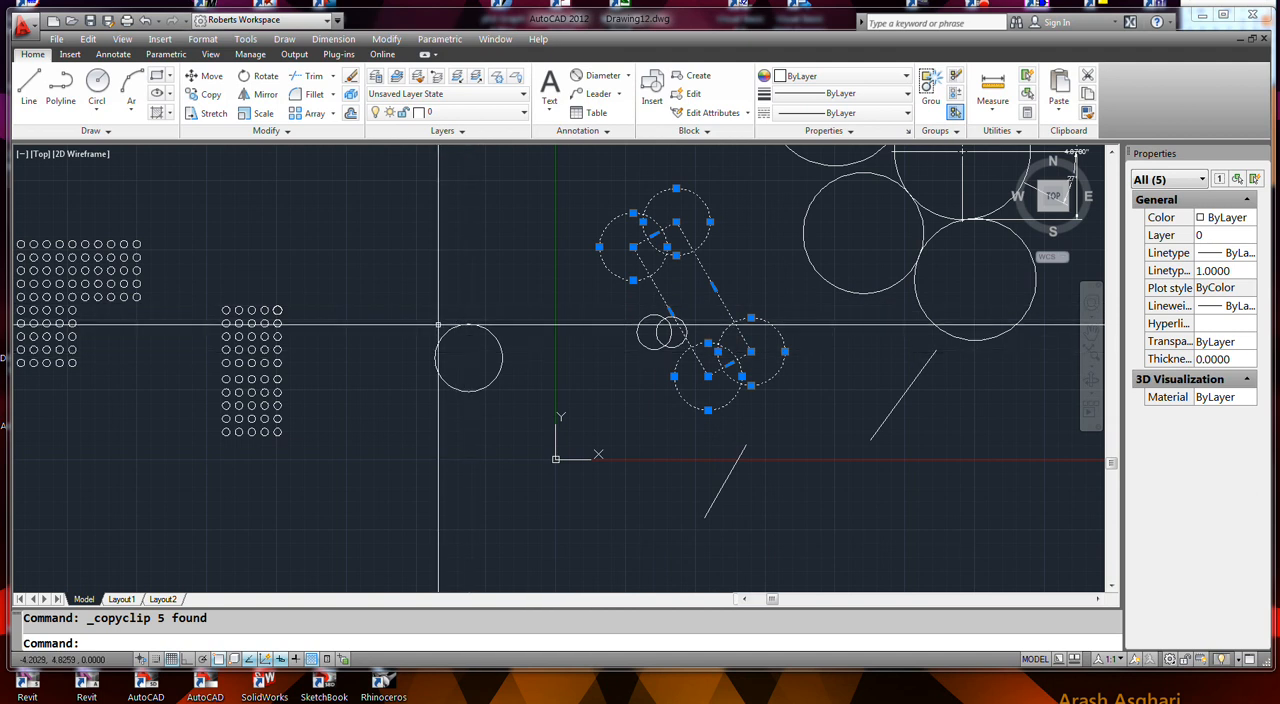
key("ctrl+z")
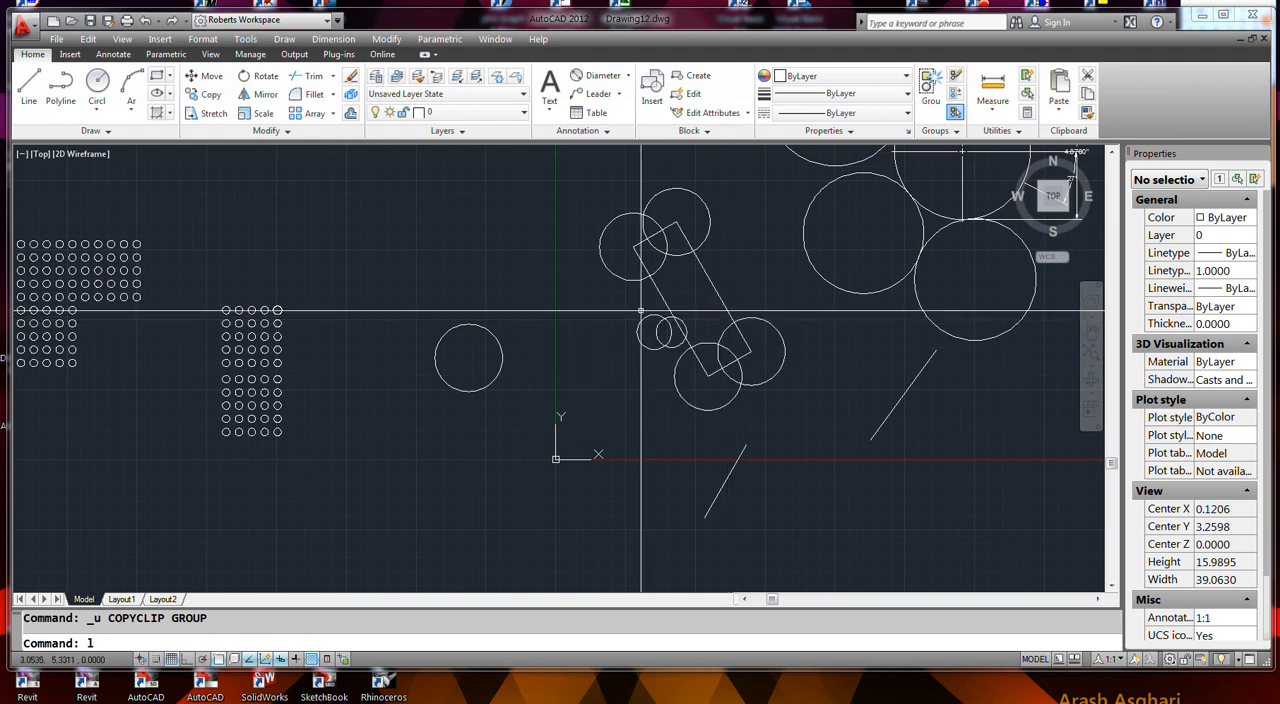
- Try moving the last-drawn corner circle, picking it with the Last selection option and again with the Previous option
left_click(203, 77)
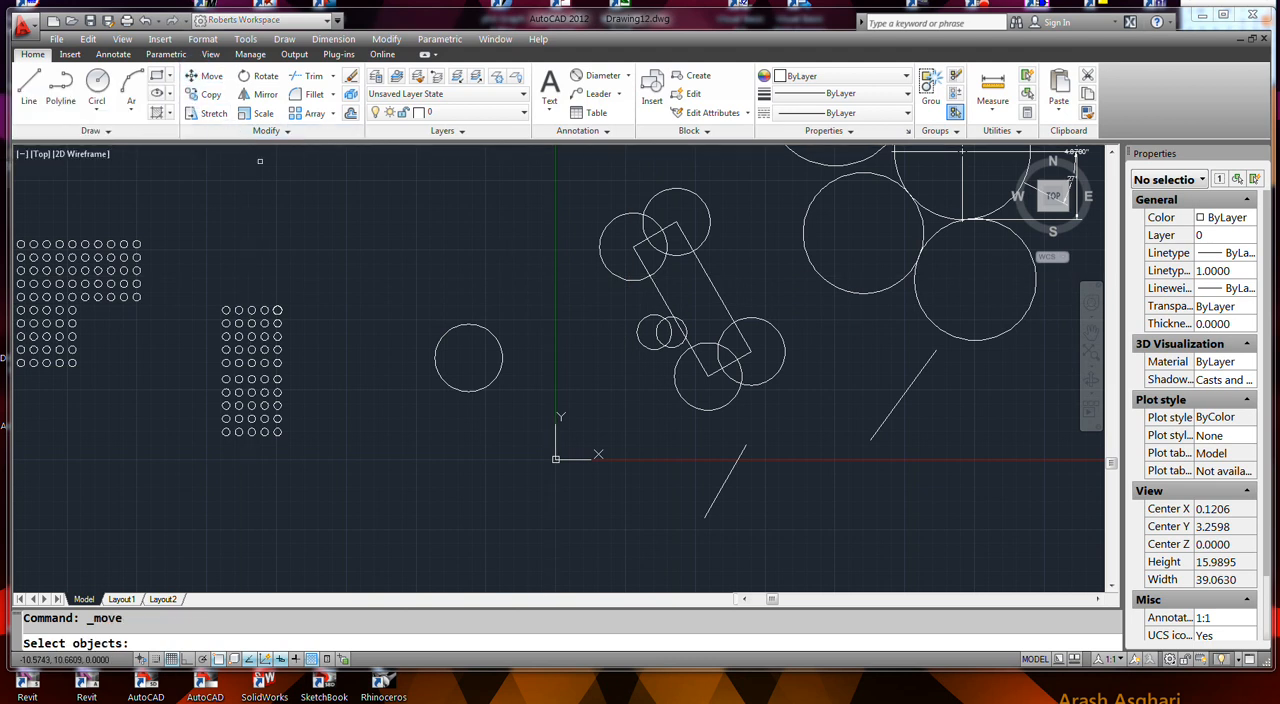
type("l")
key("Return")
right_click(543, 288)
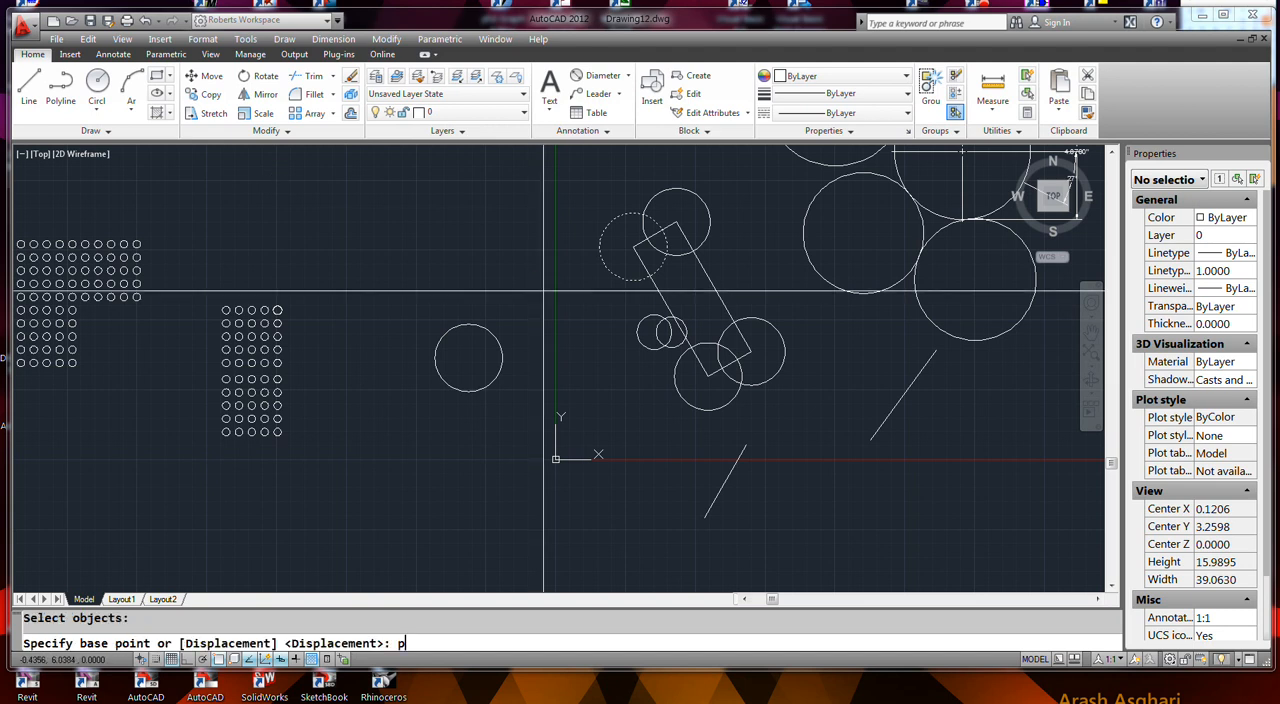
key("Escape")
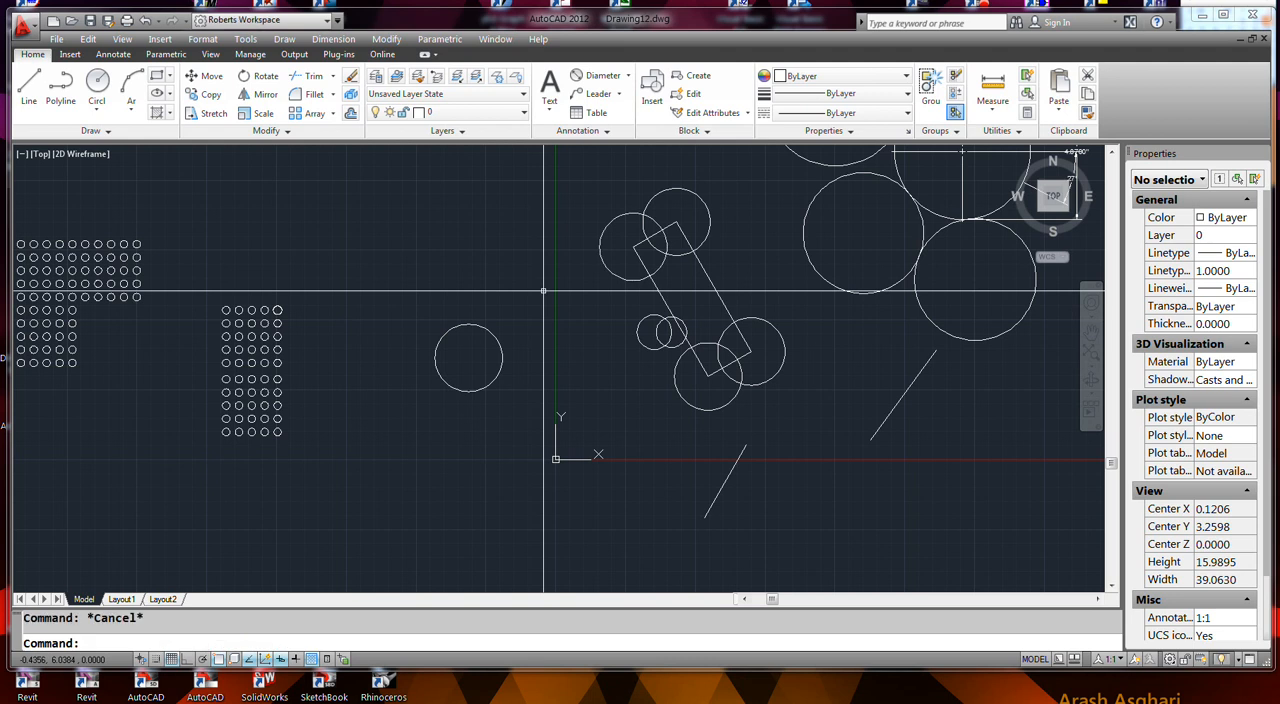
right_click(543, 290)
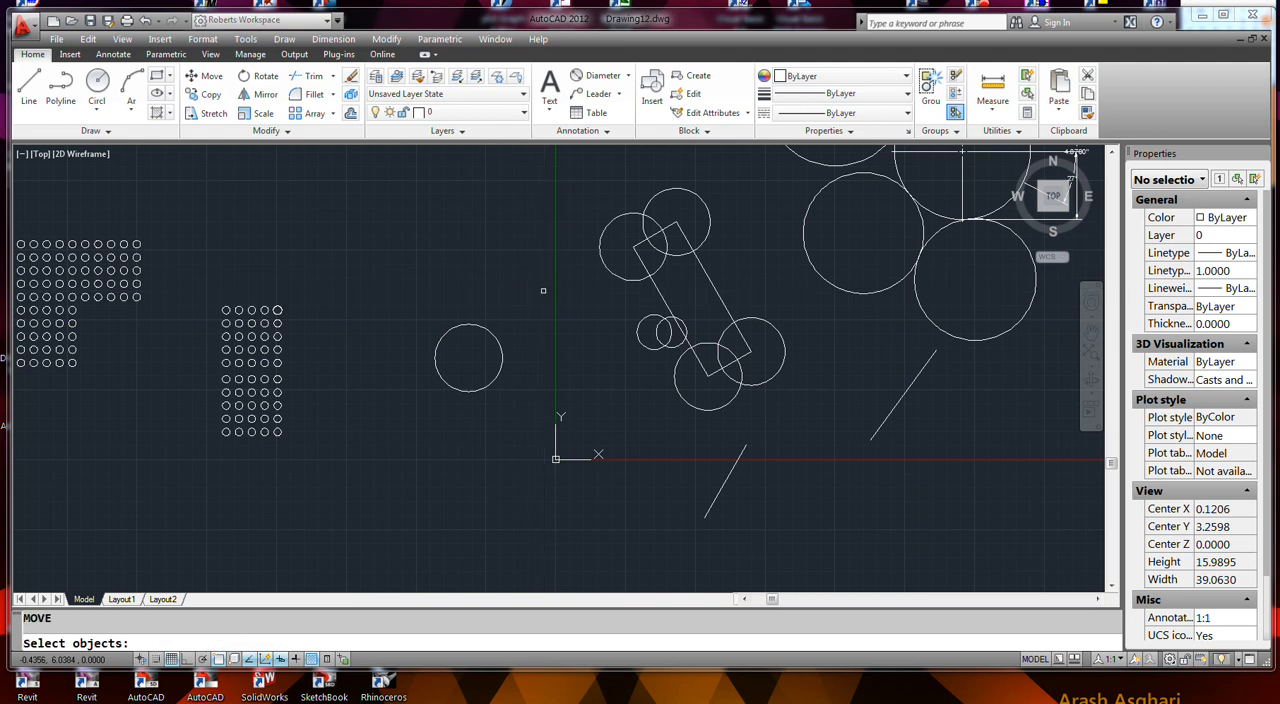
right_click(543, 290)
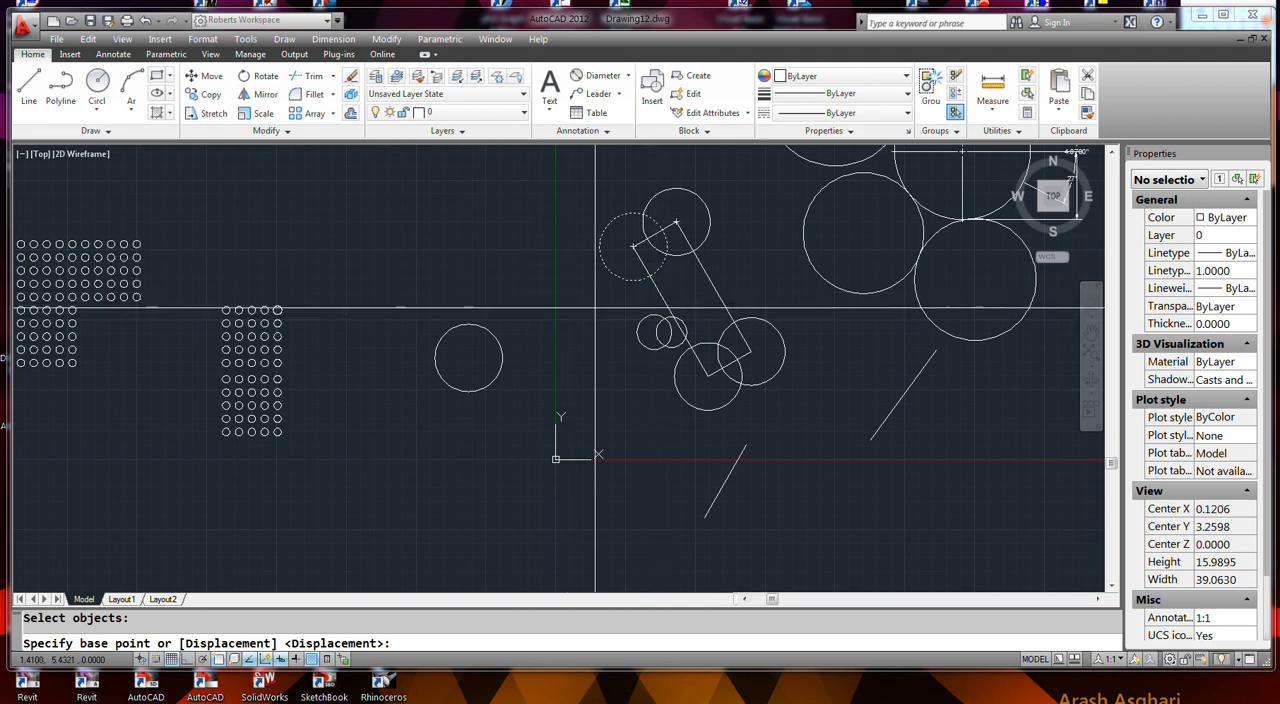
key("Escape")
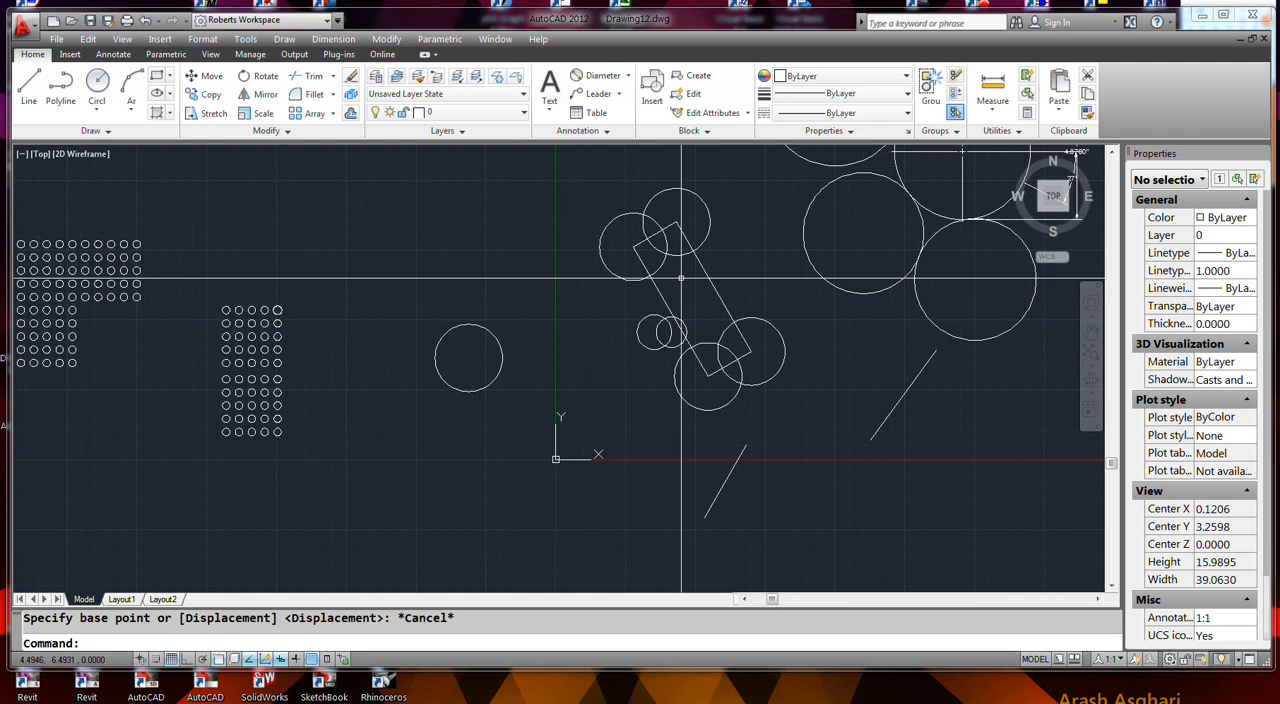
- Select the two circles at the tilted rectangle's upper corners, stretch one away by its center grip, and undo the edit
left_click(660, 193)
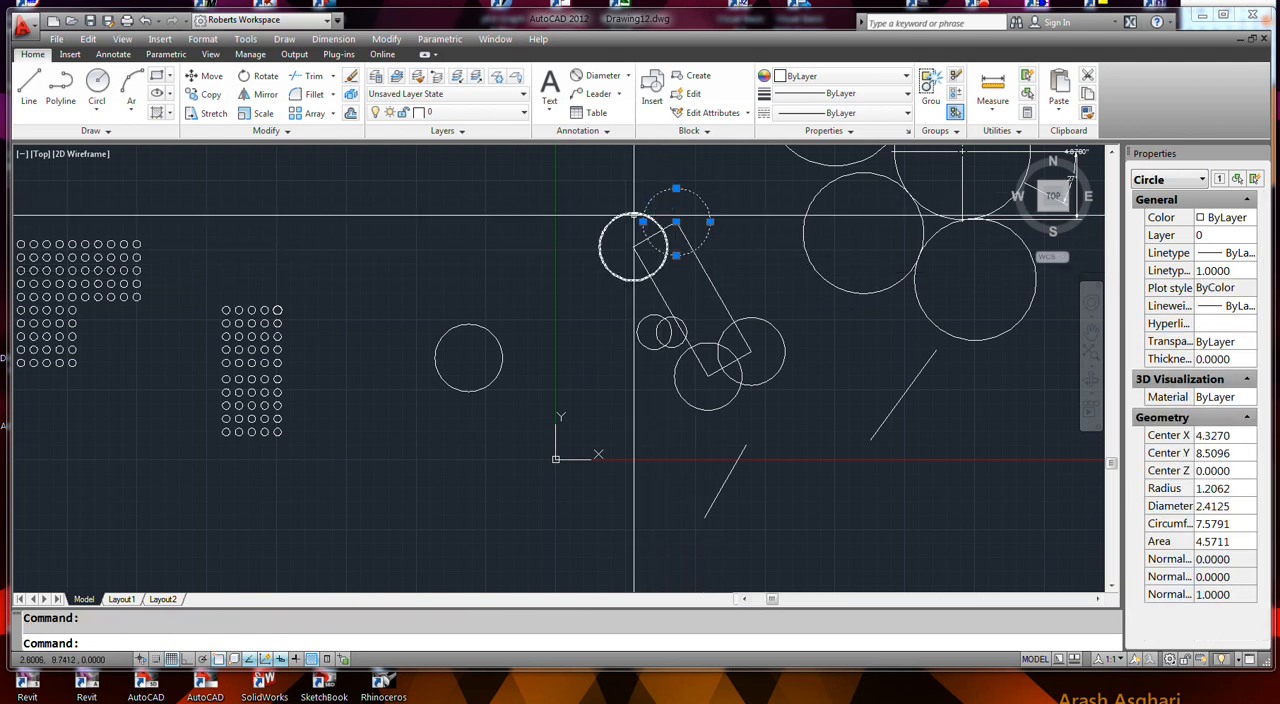
left_click(622, 215)
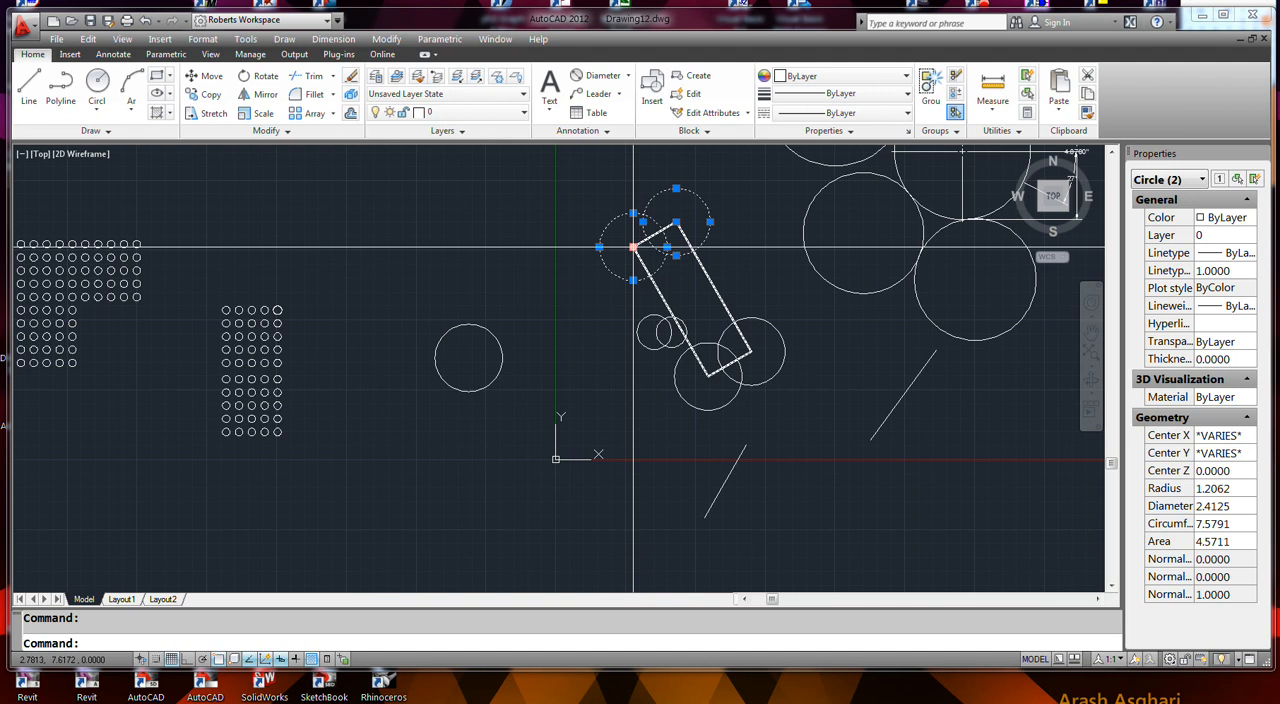
left_click(633, 247)
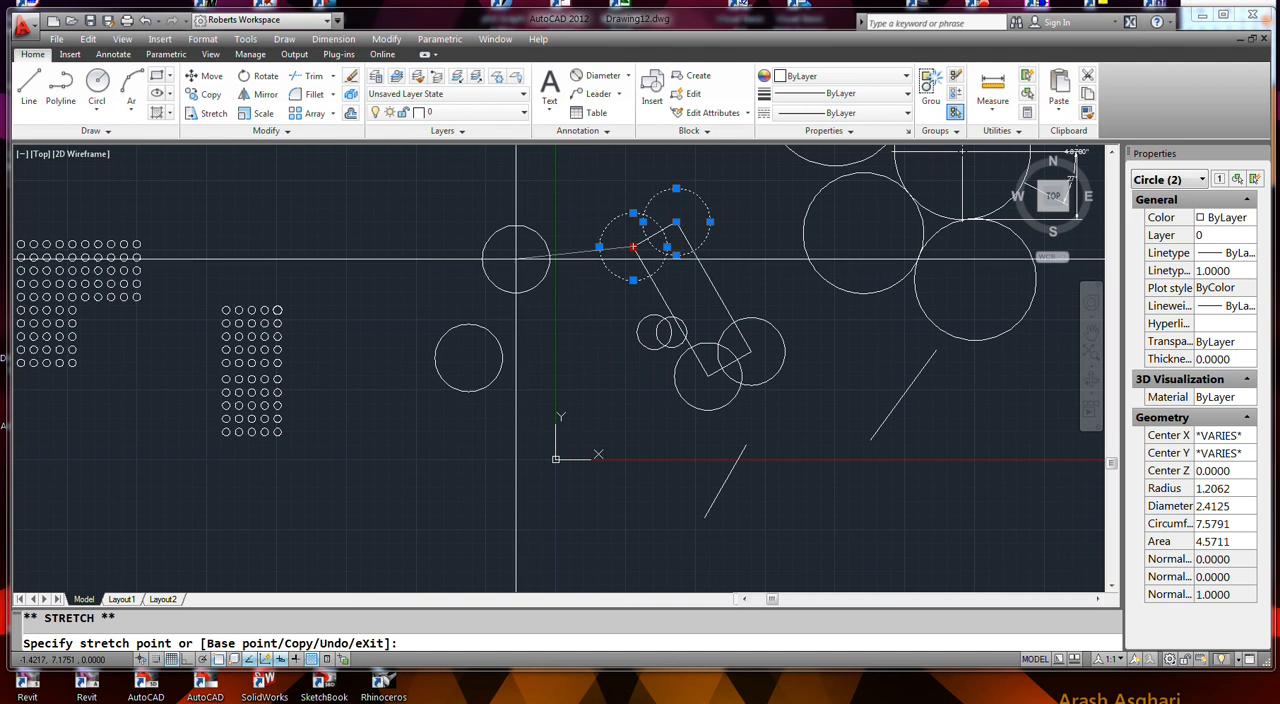
key("ctrl+z")
- Move the circle at the rectangle's upper-left corner 8.1978 units at 180° by its center grip, and undo the move
left_click(601, 267)
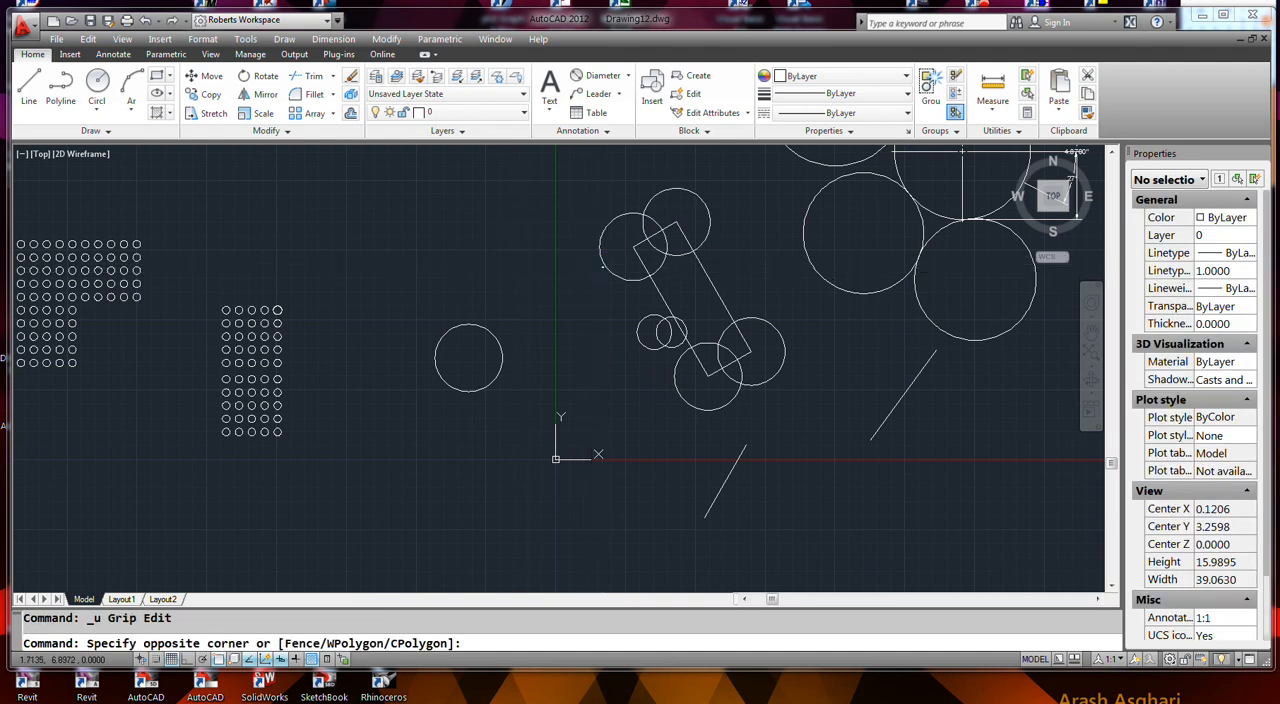
left_click(610, 264)
left_click(614, 270)
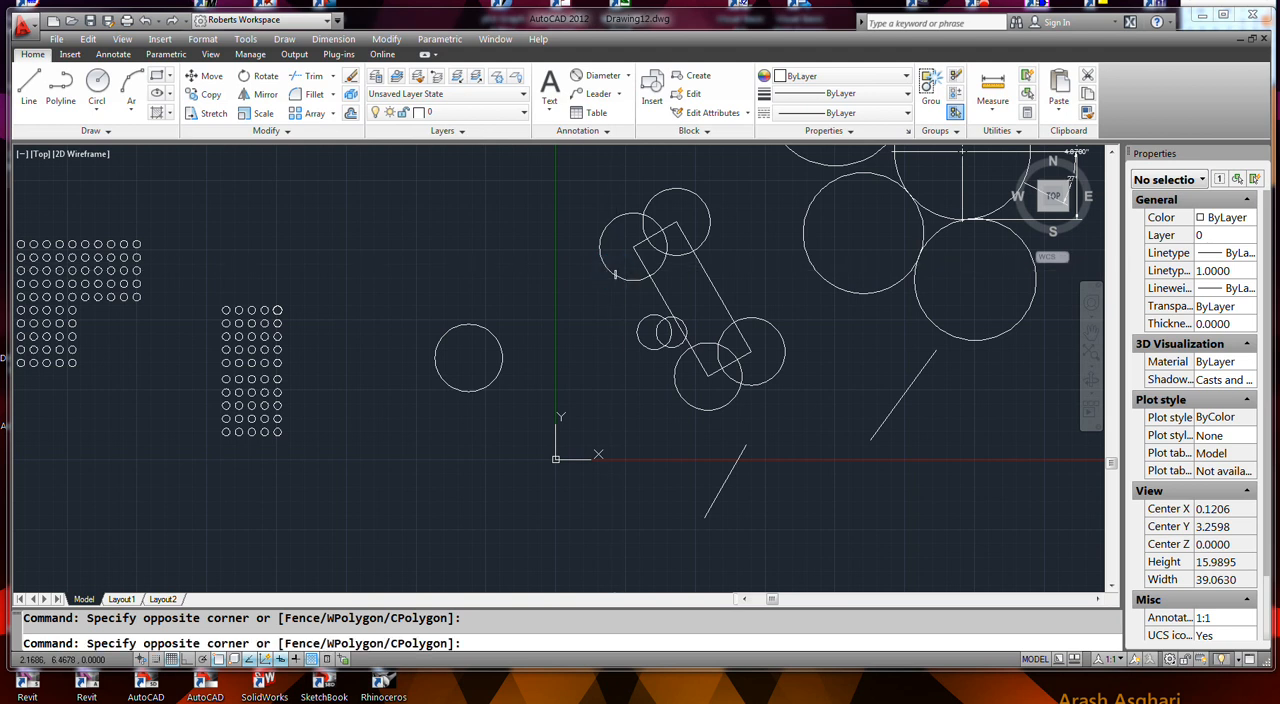
left_click(632, 247)
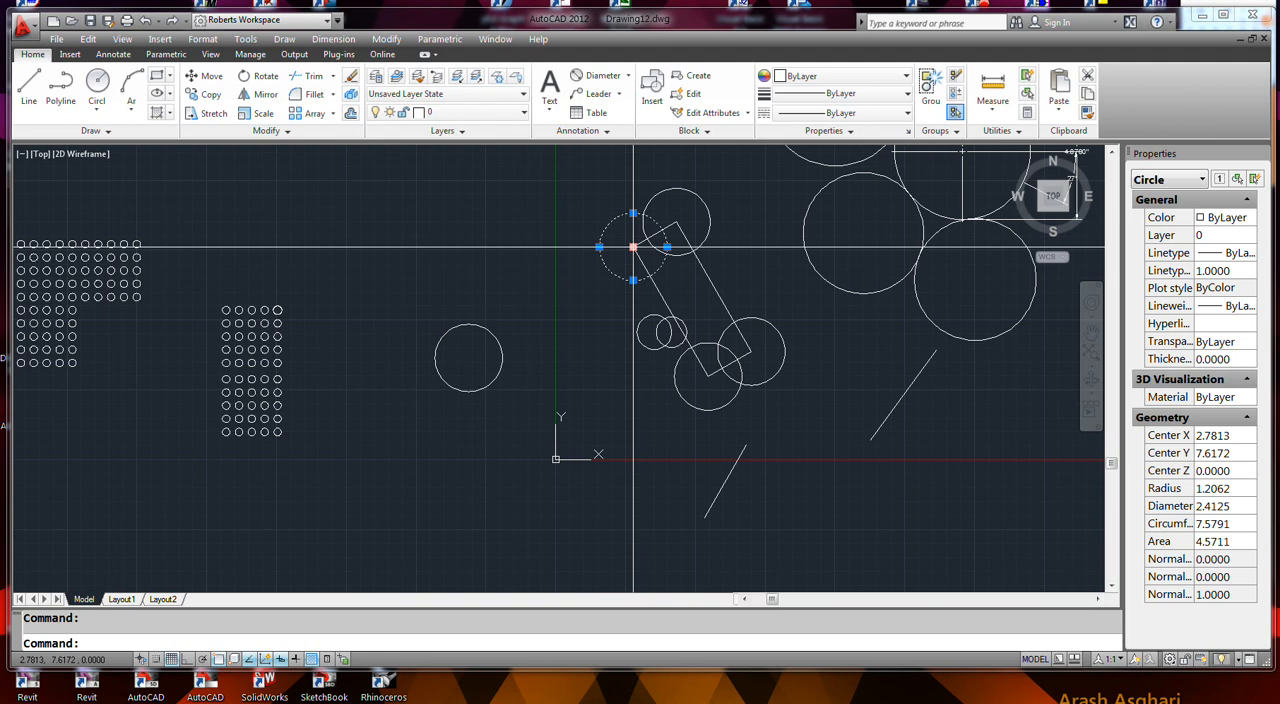
left_click(632, 247)
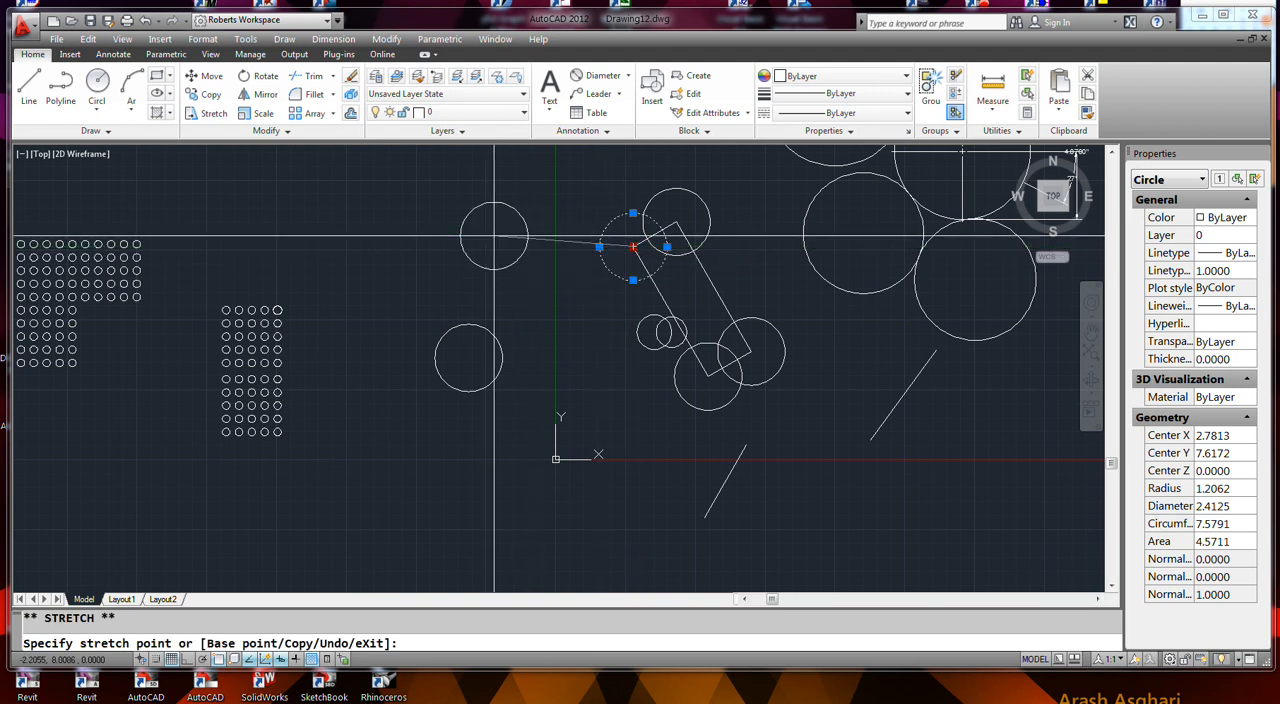
left_click(404, 247)
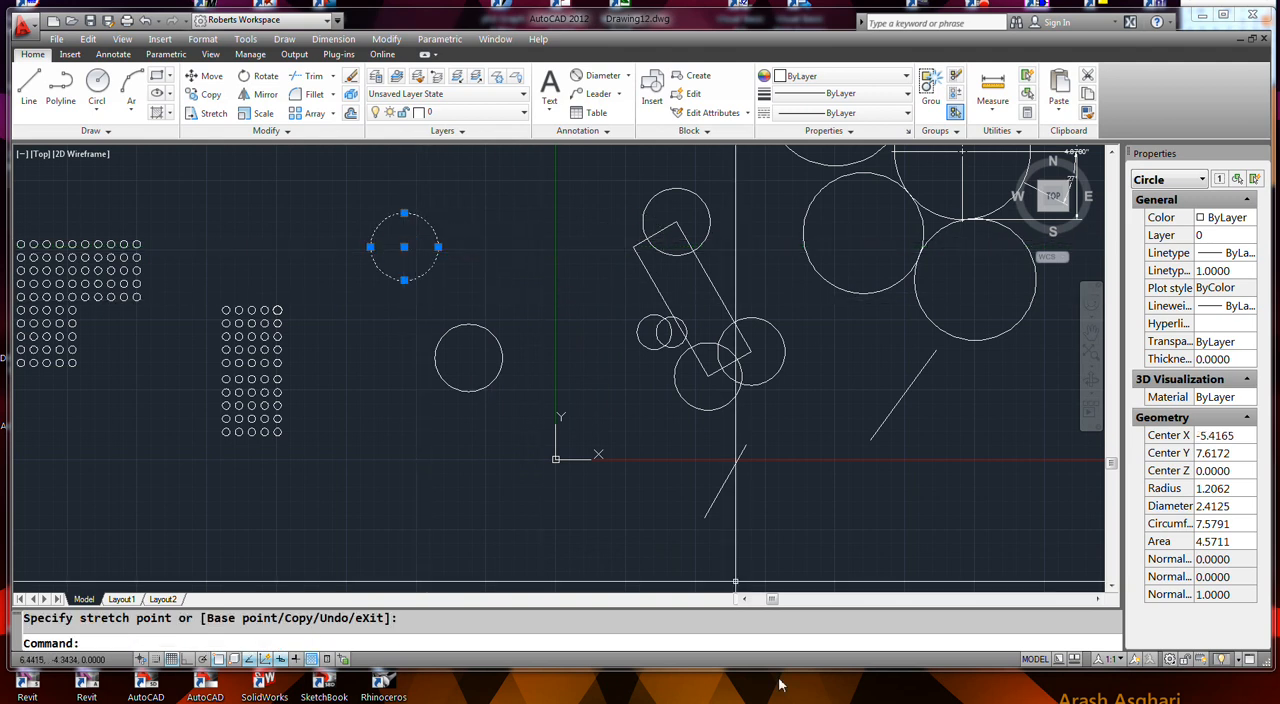
mouse_move(720, 702)
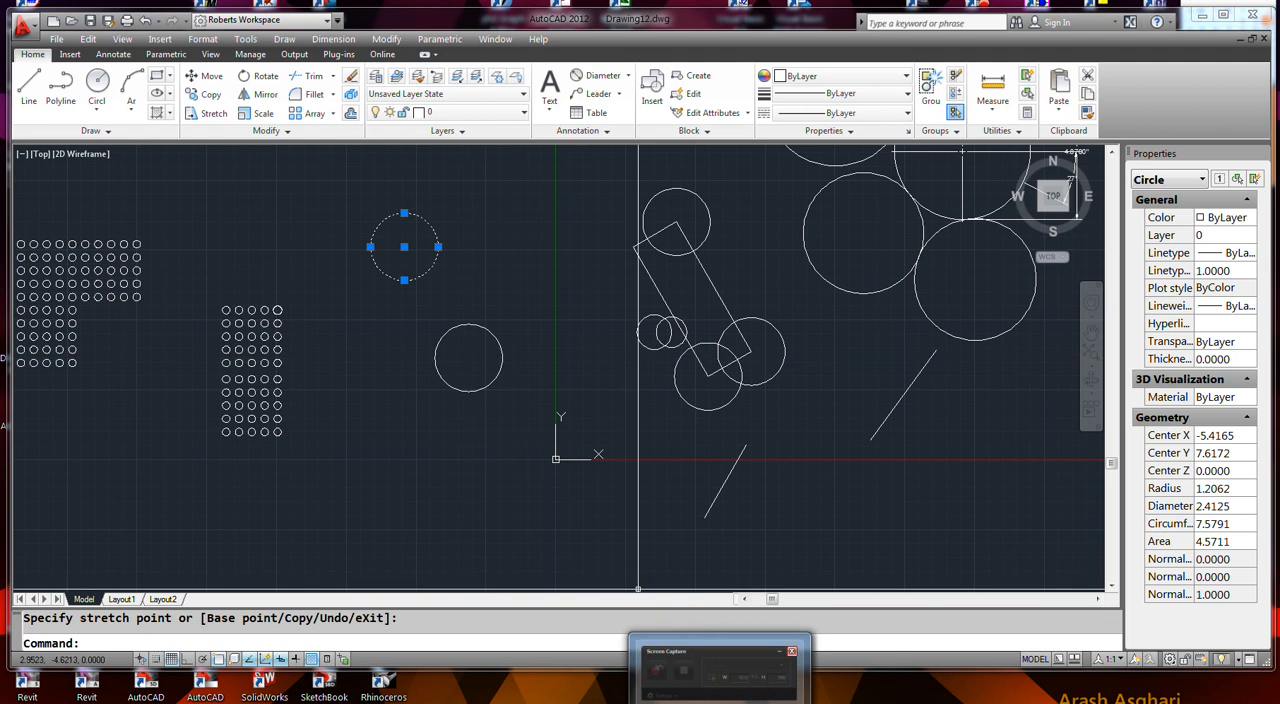
key("ctrl+z")
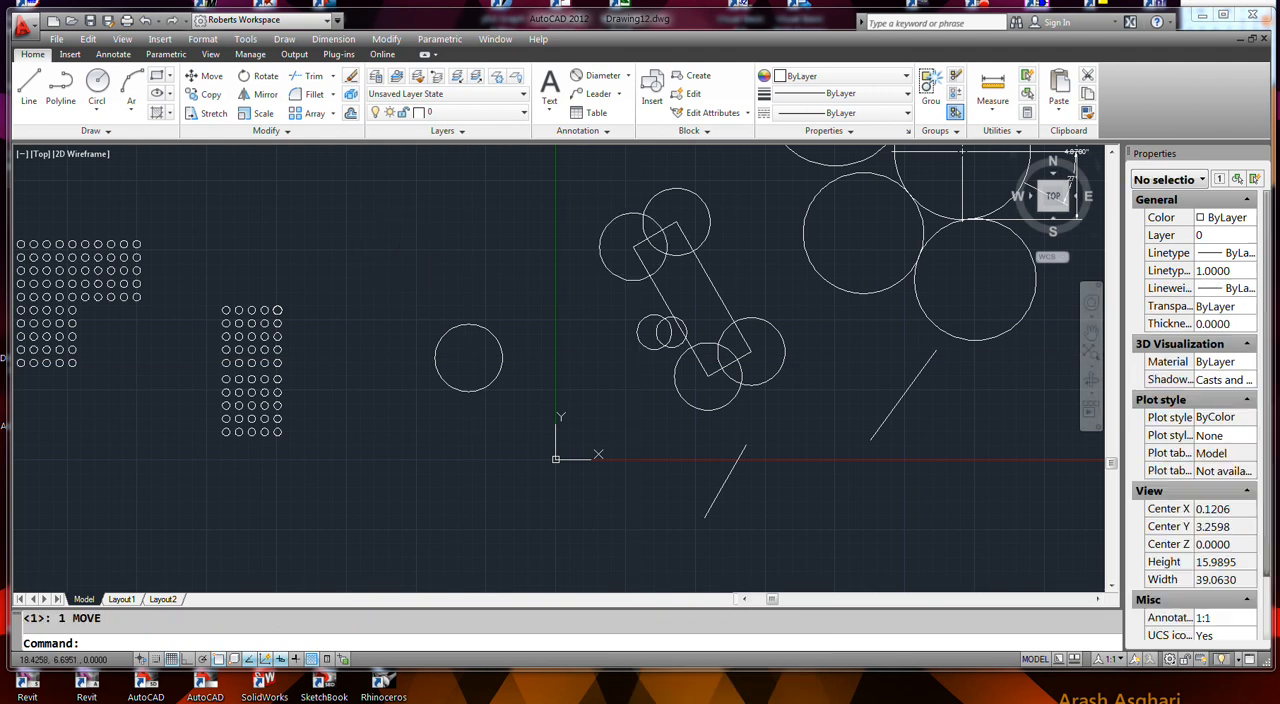
- Select the tilted rectangle together with its four corner circles, and release the selection
left_click(755, 385)
left_click(727, 404)
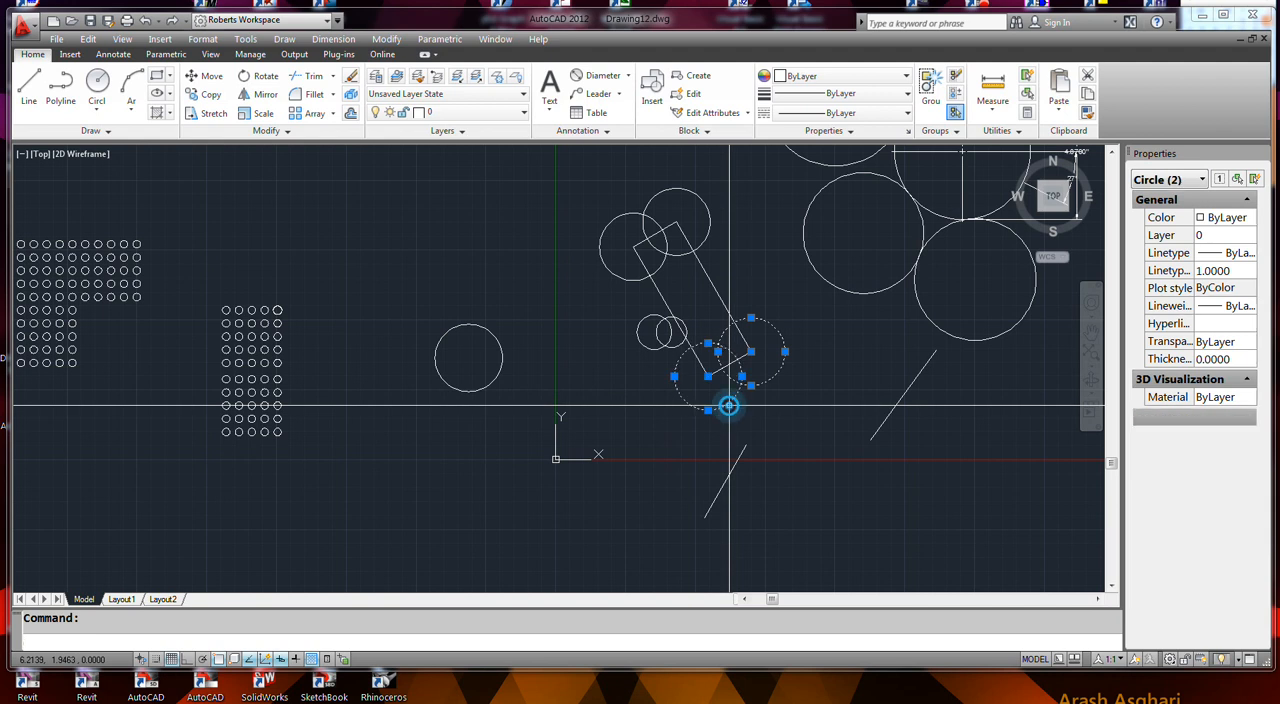
left_click(711, 283)
left_click(720, 259)
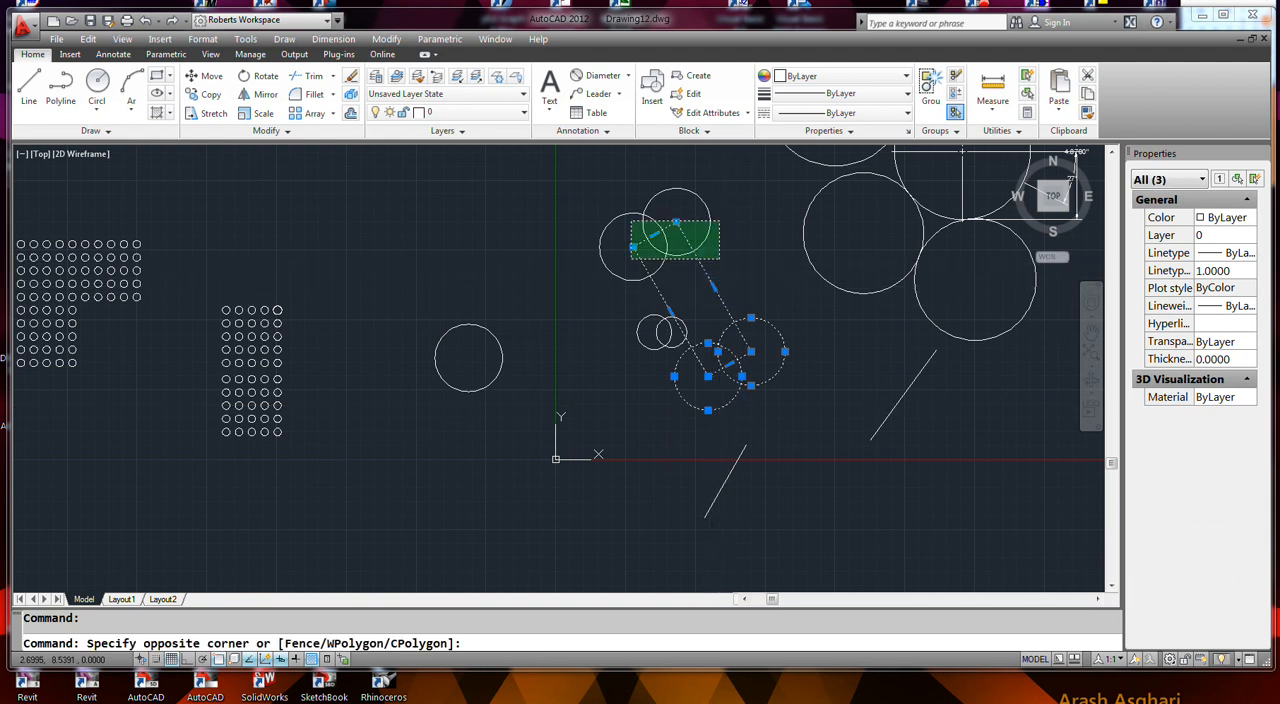
left_click(632, 222)
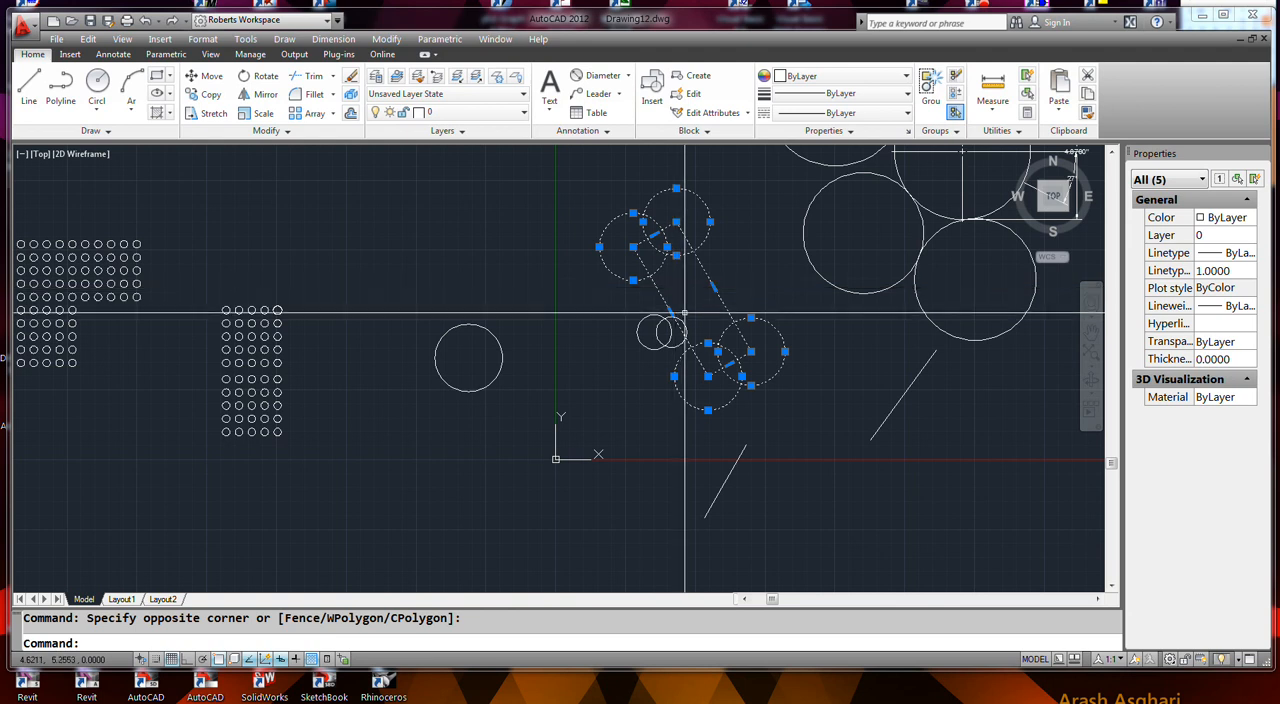
left_click(566, 307)
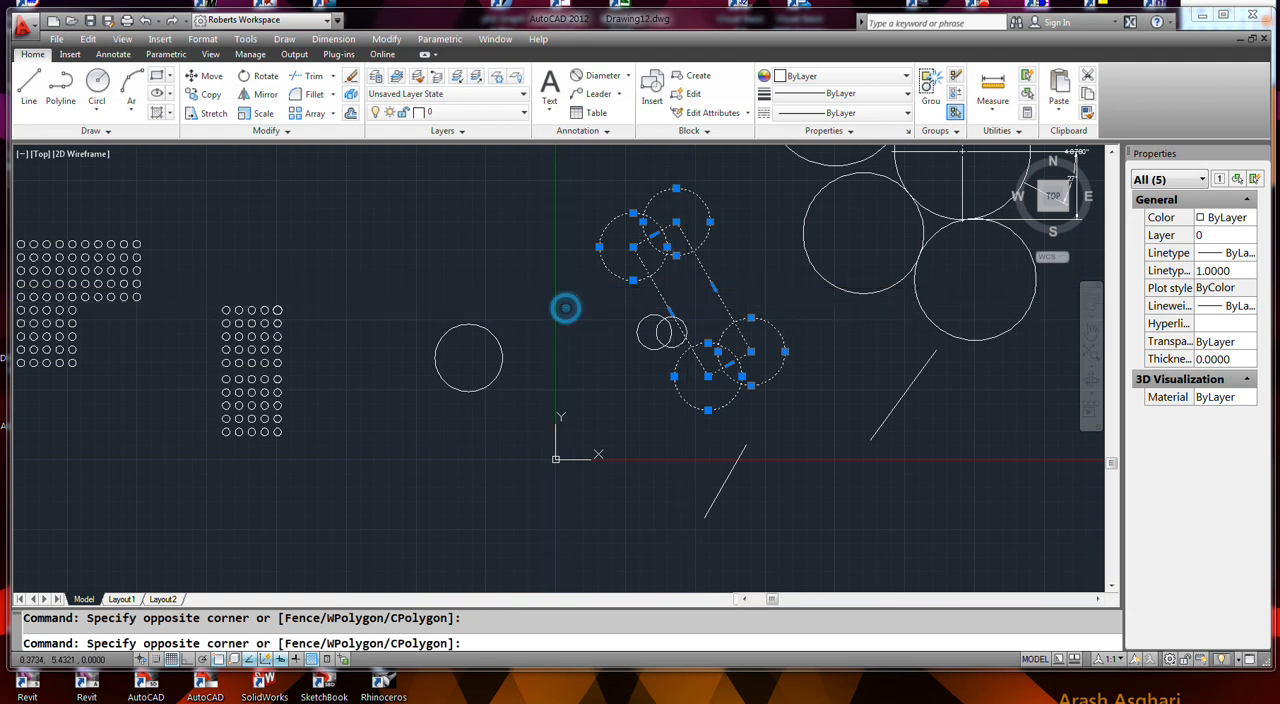
left_click(565, 320)
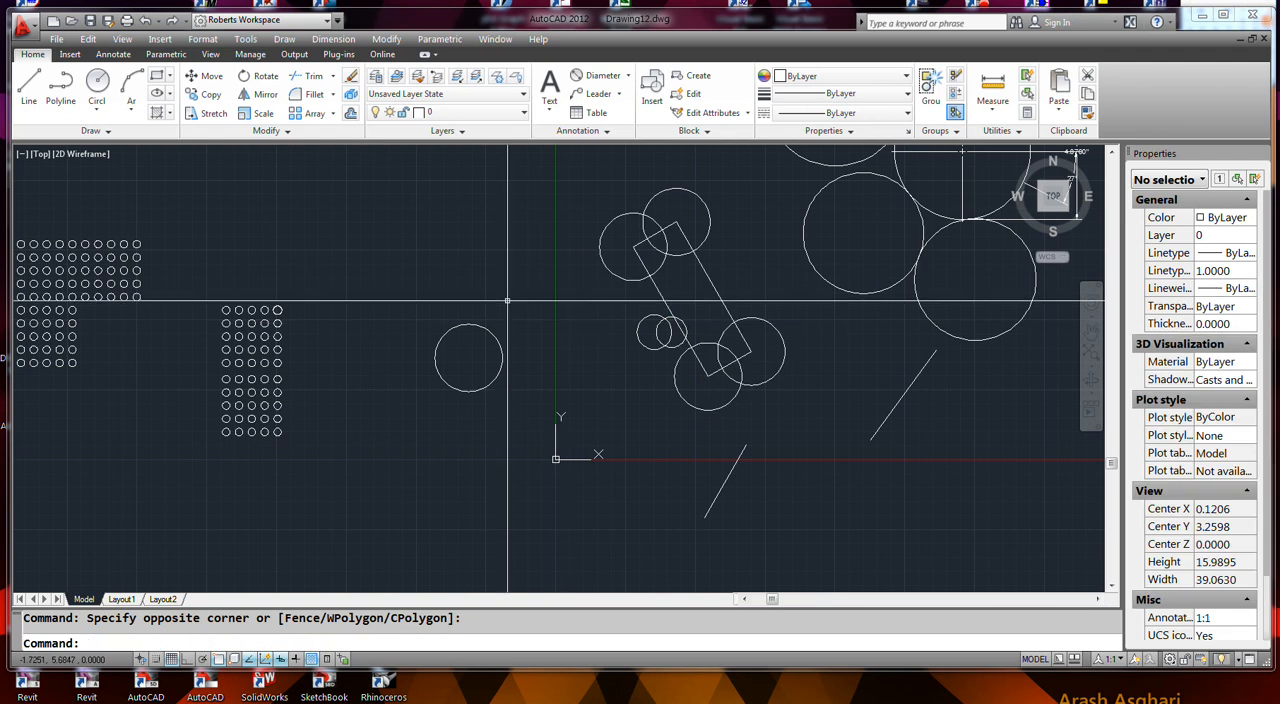
- Try pasting the copied rectangle and circles as regular objects and as a block, cancelling each insertion
key("ctrl+v")
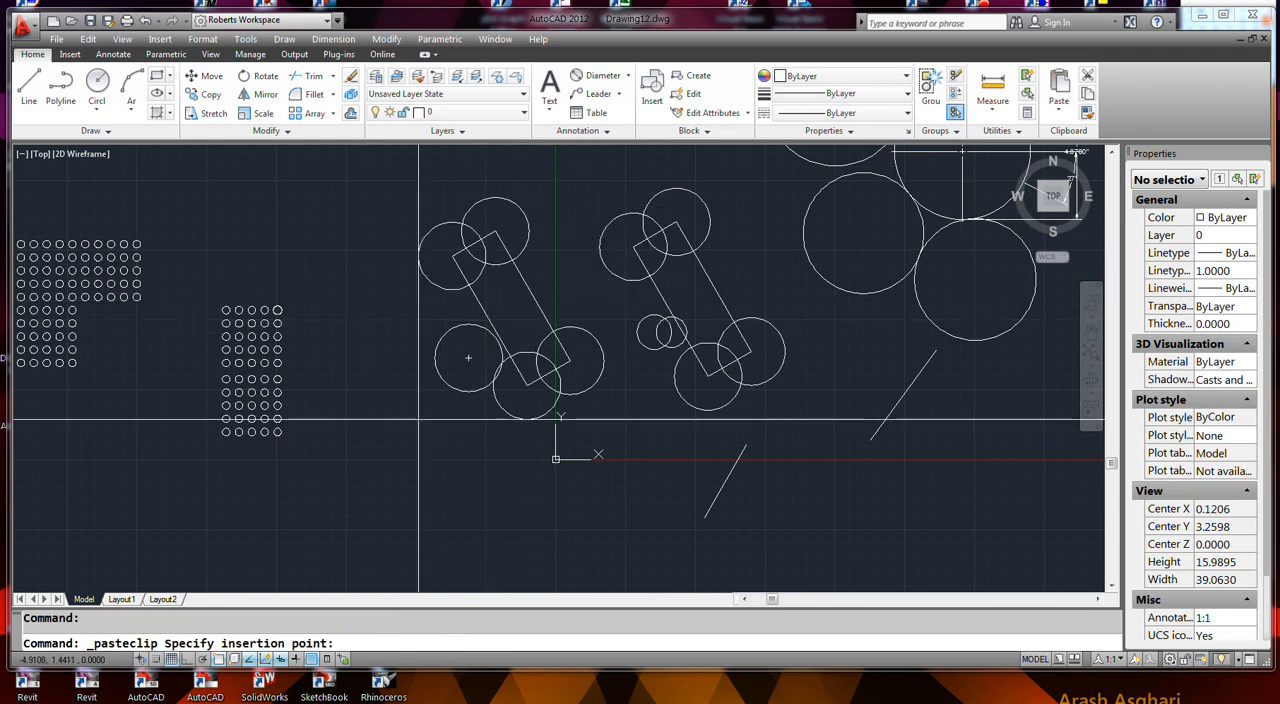
key("Escape")
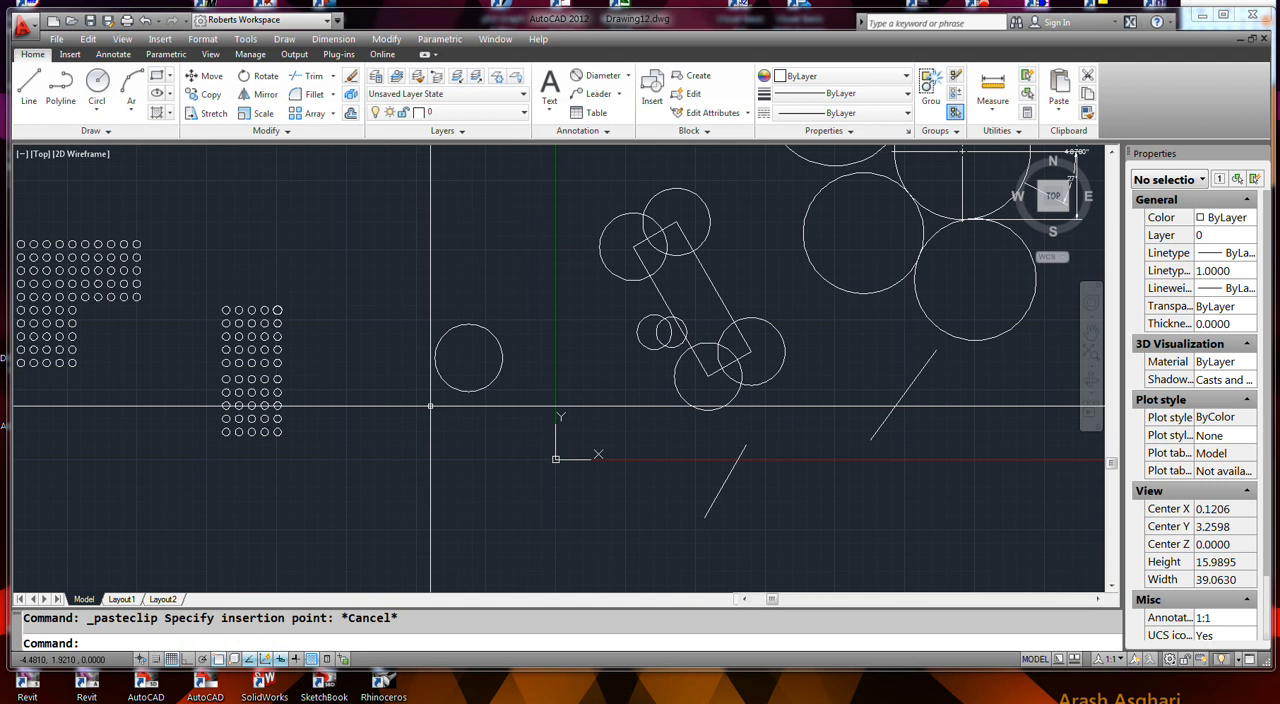
key("ctrl+shift+v")
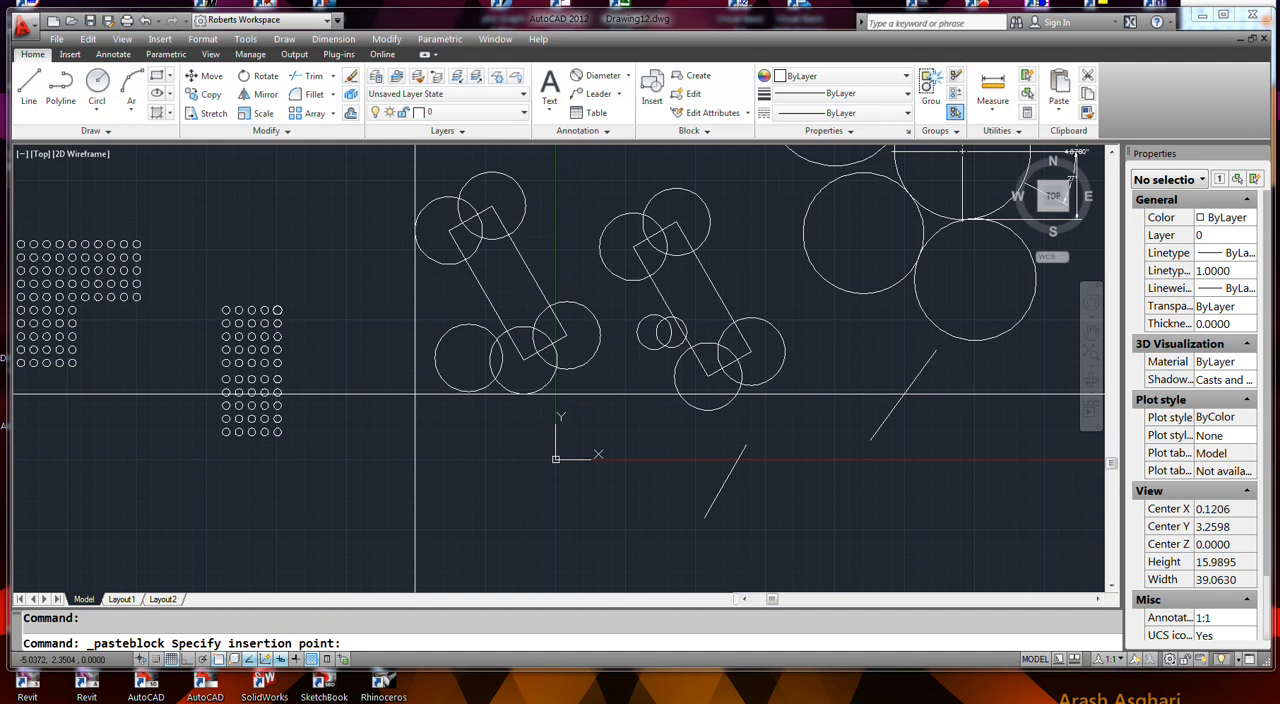
key("Escape")
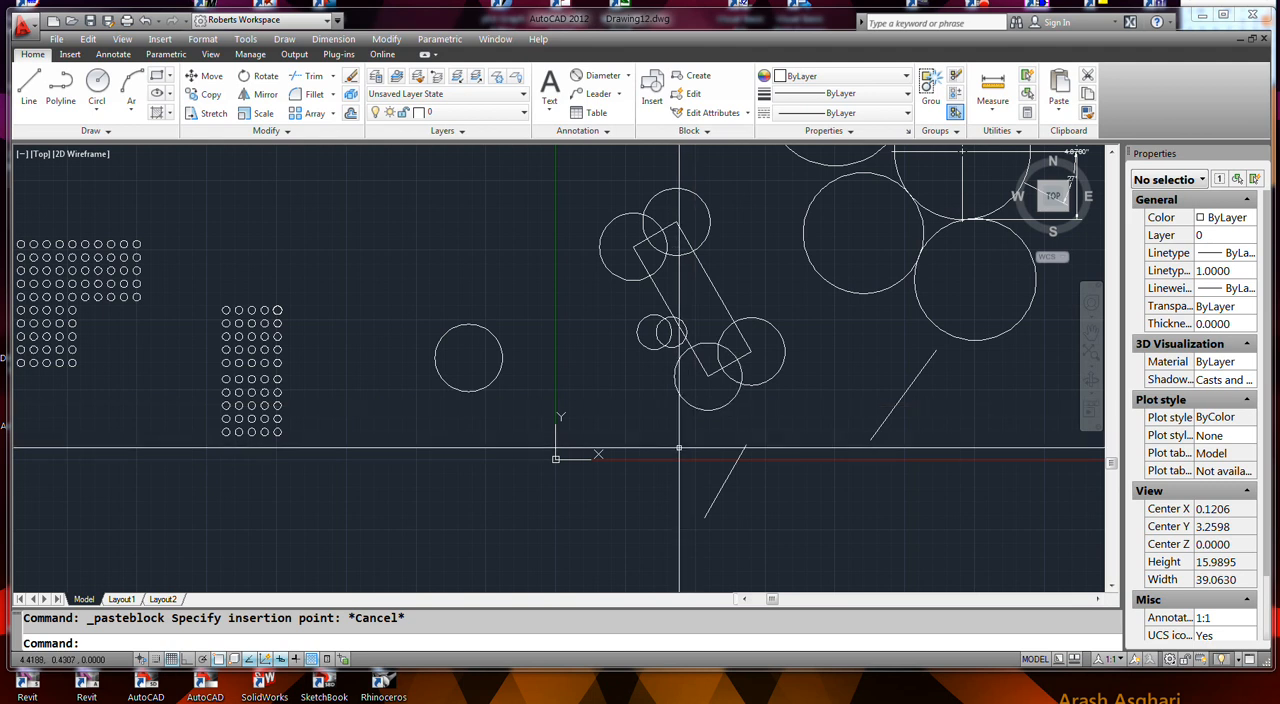
- Copy the tilted rectangle and its four corner circles with its lowest corner as base point, and paste them at the lone circle's top quadrant
left_click(88, 39)
left_click(137, 125)
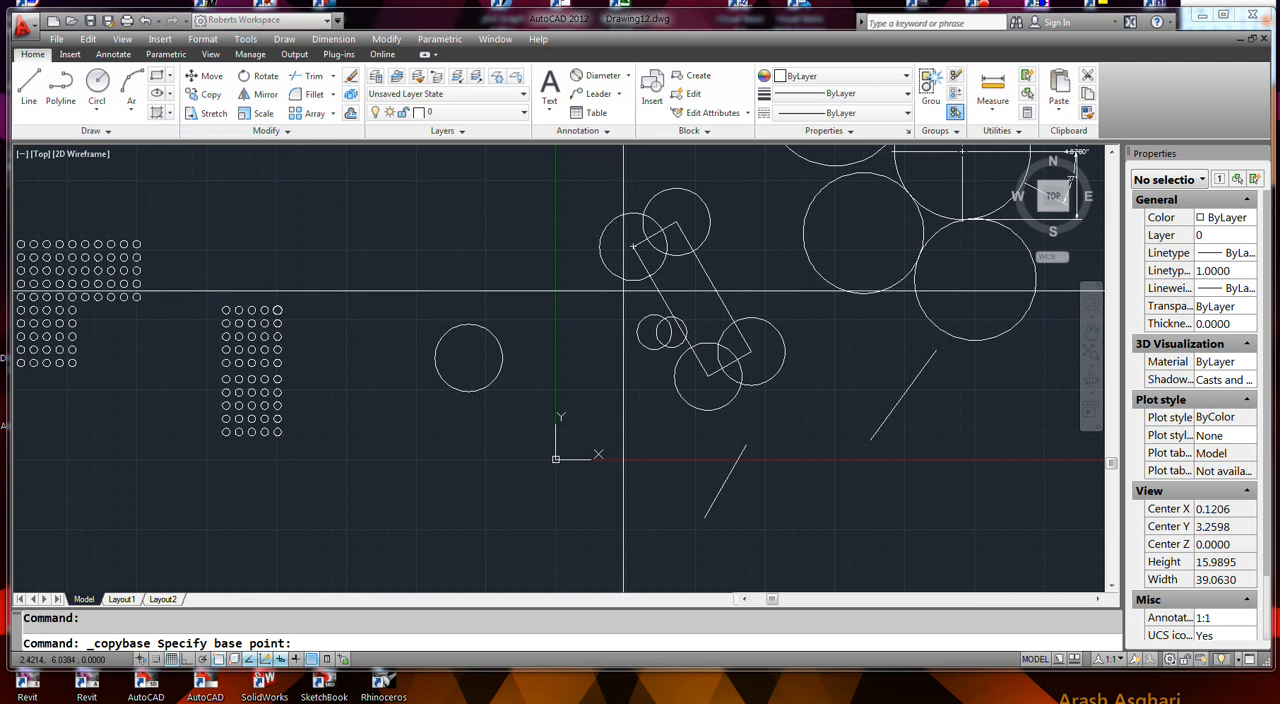
left_click(708, 376)
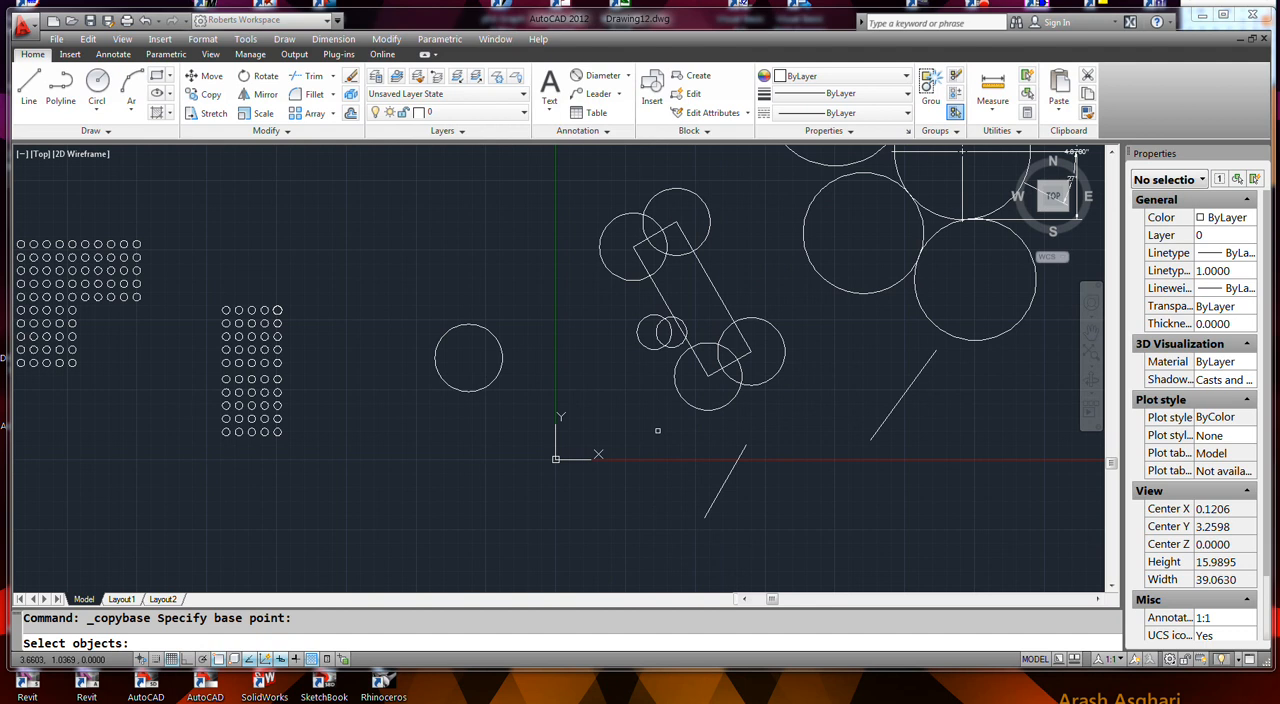
left_click_drag(698, 353, 786, 400)
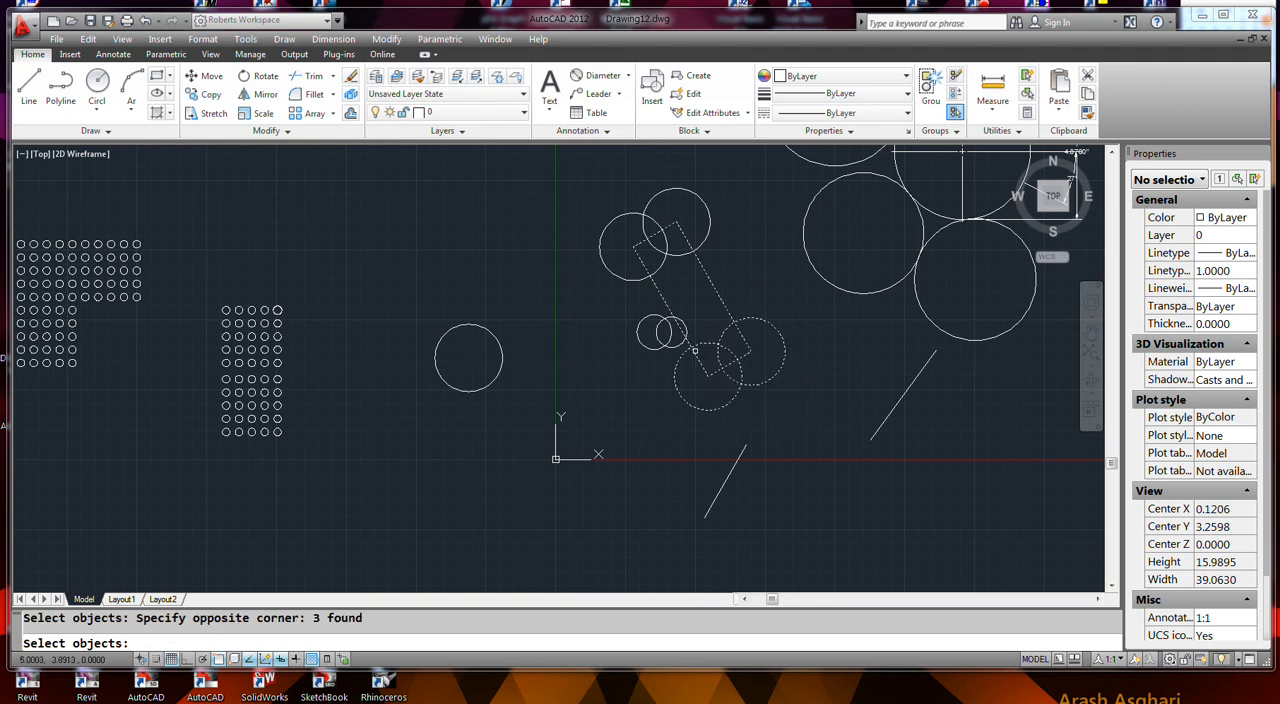
left_click(719, 247)
left_click(645, 230)
right_click(673, 257)
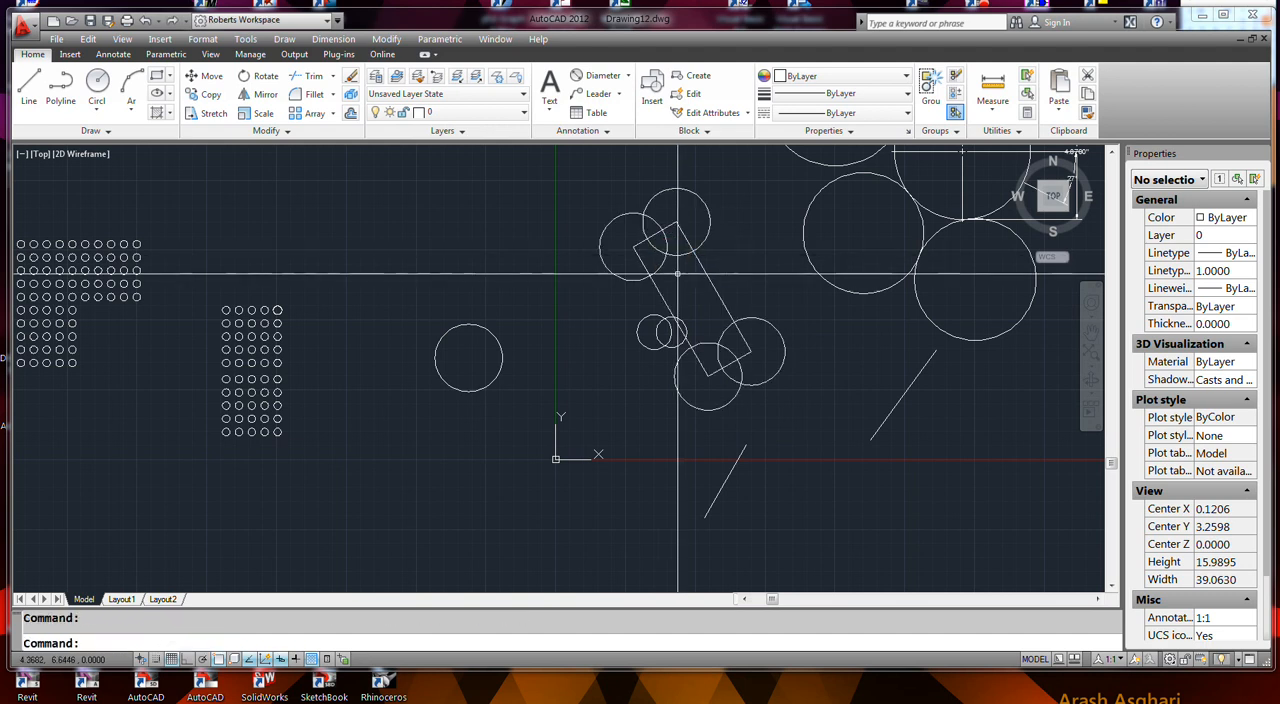
key("ctrl+v")
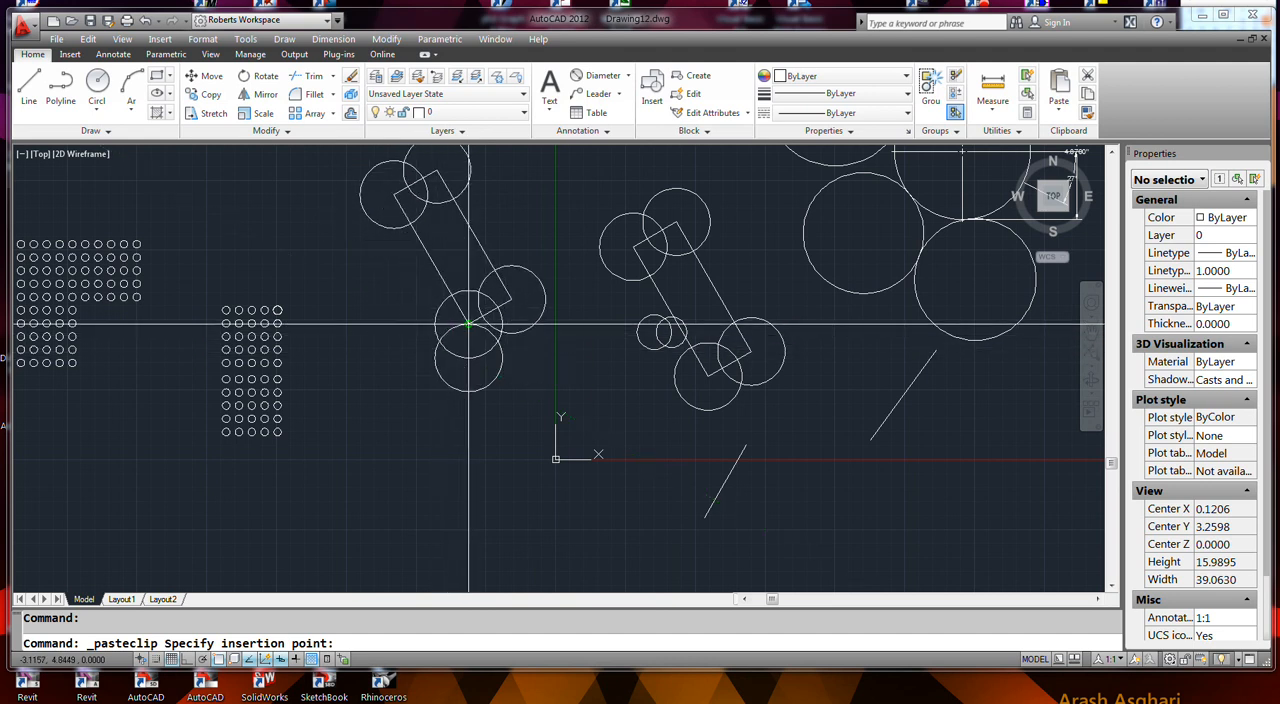
left_click(469, 320)
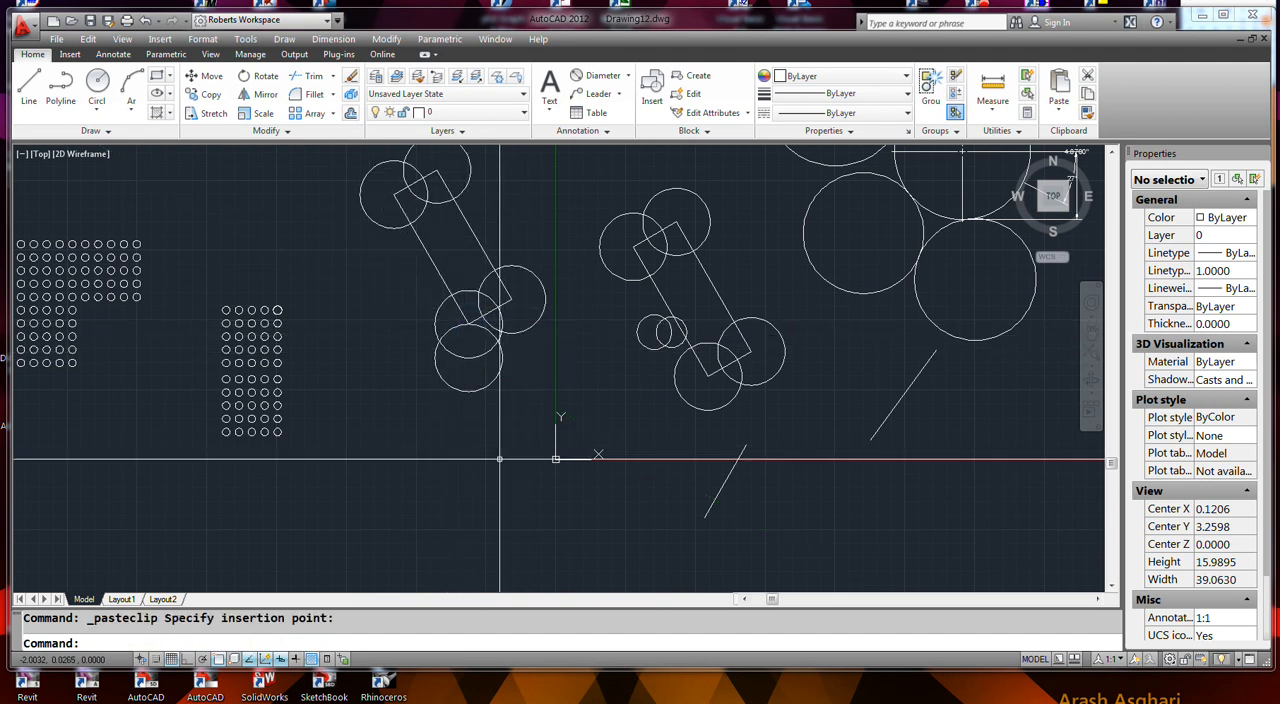